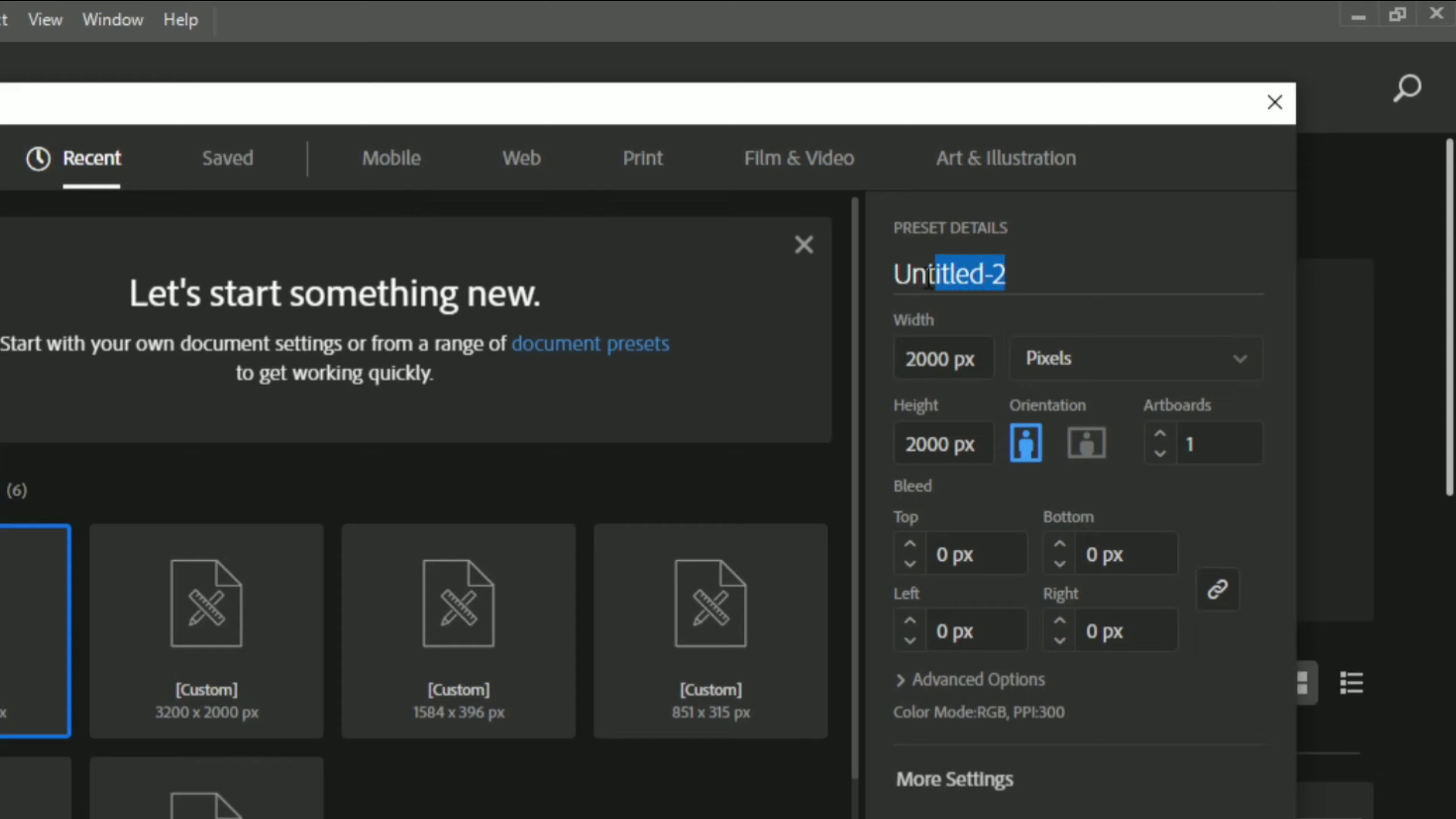
Create a new document named LOGO 01 with a width and height of 2000 px
key(BackSpace)
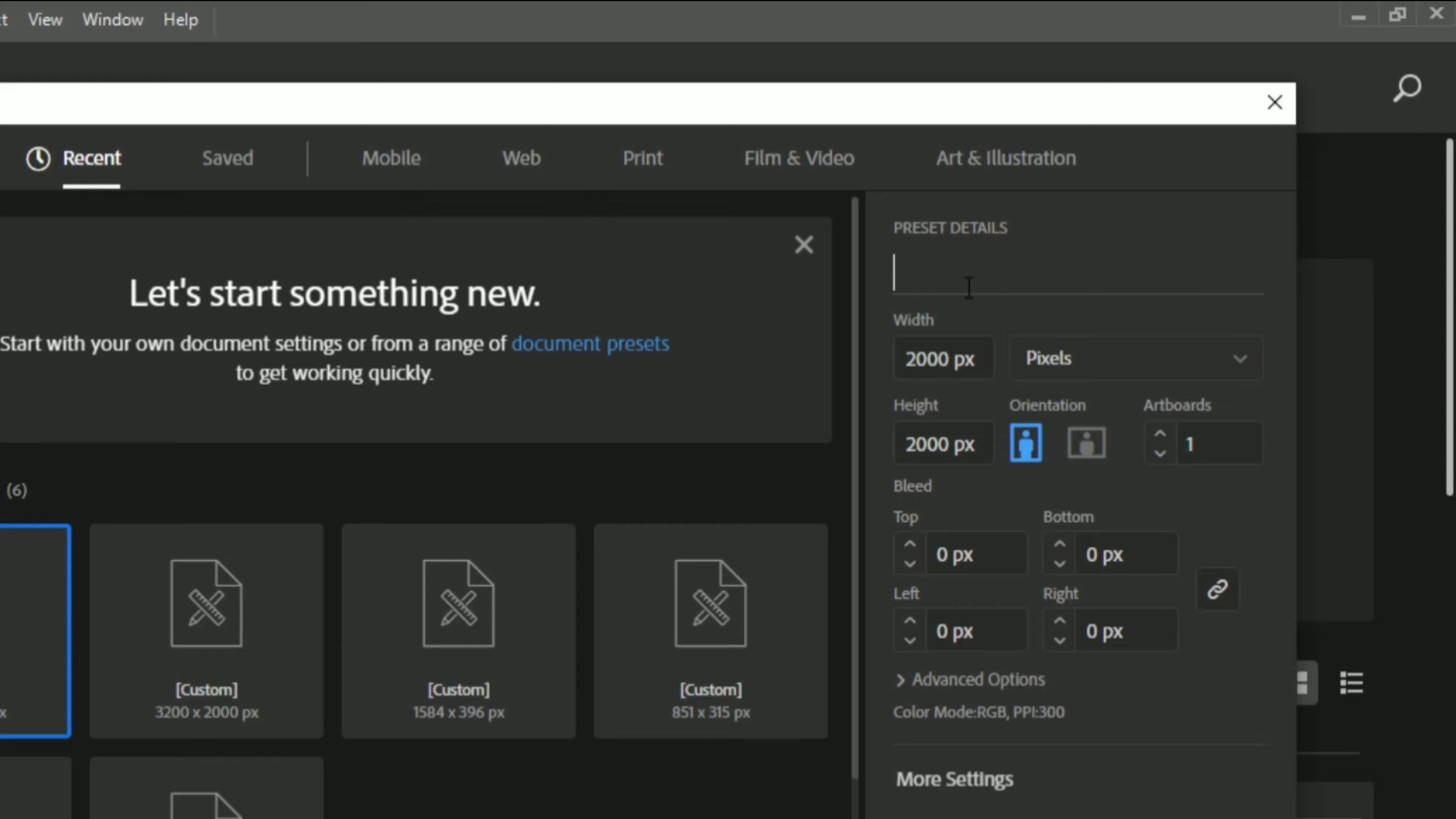
text(LOGO 01)
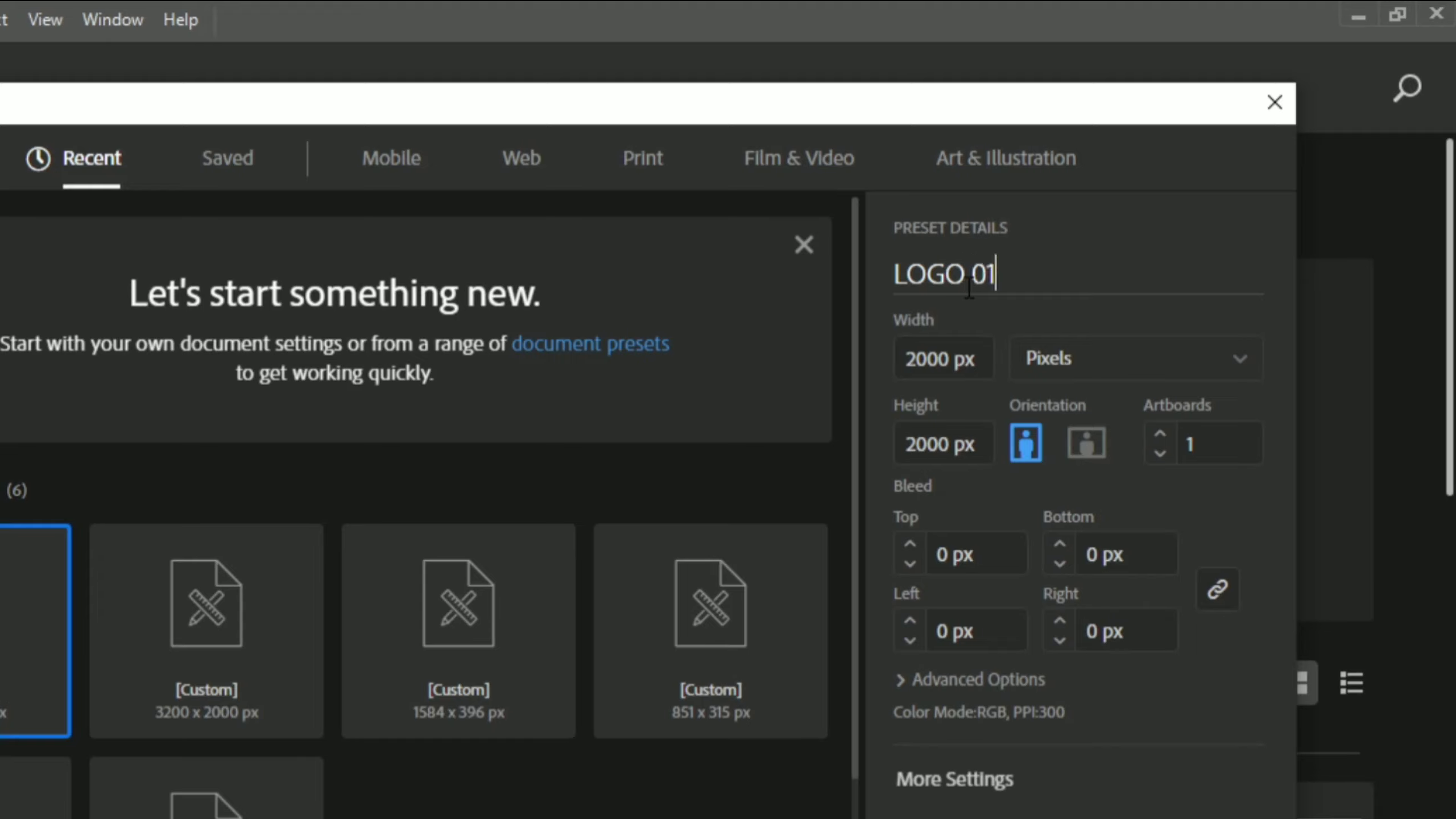
click(953, 367)
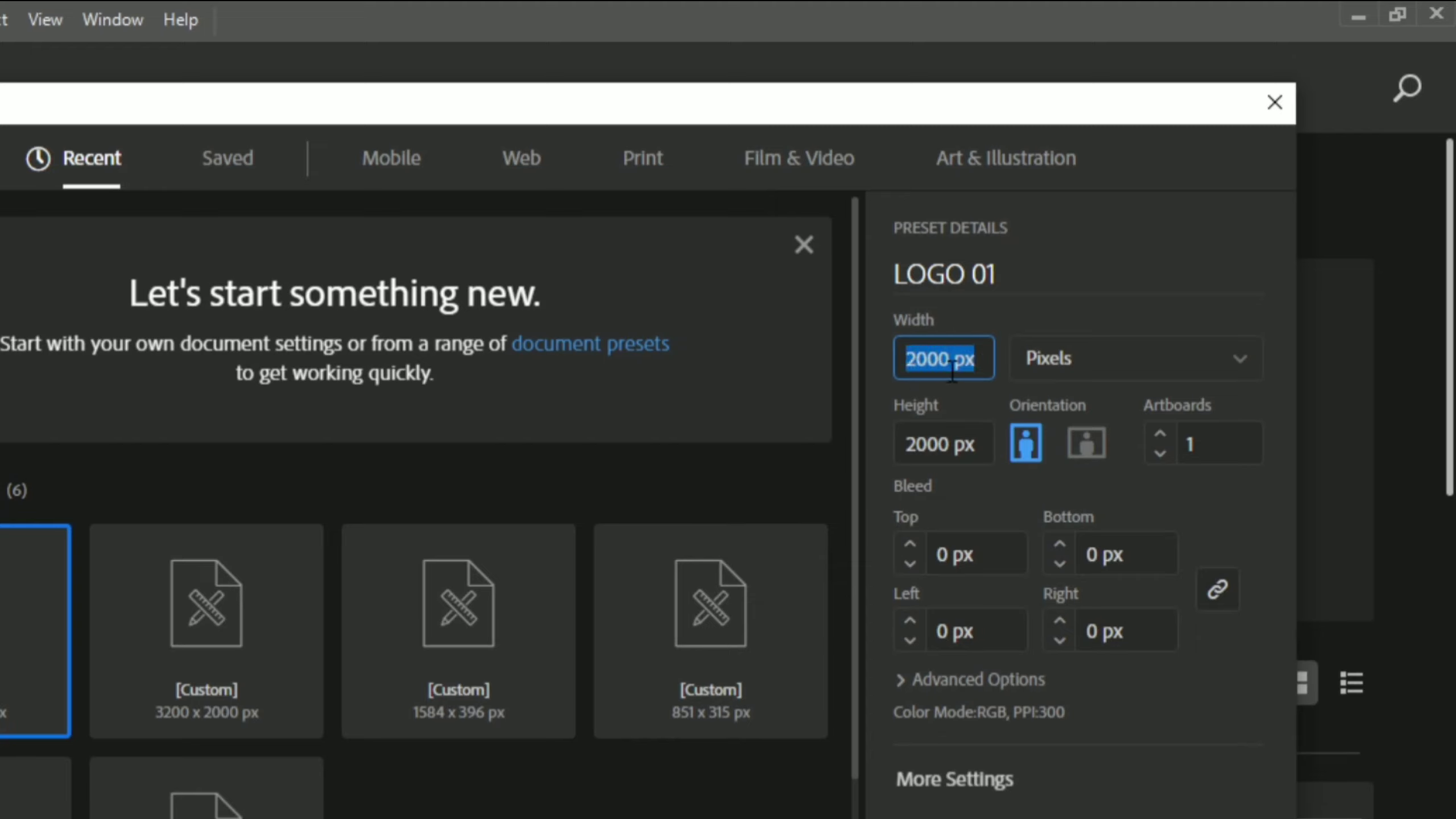
drag(954, 453, 909, 453)
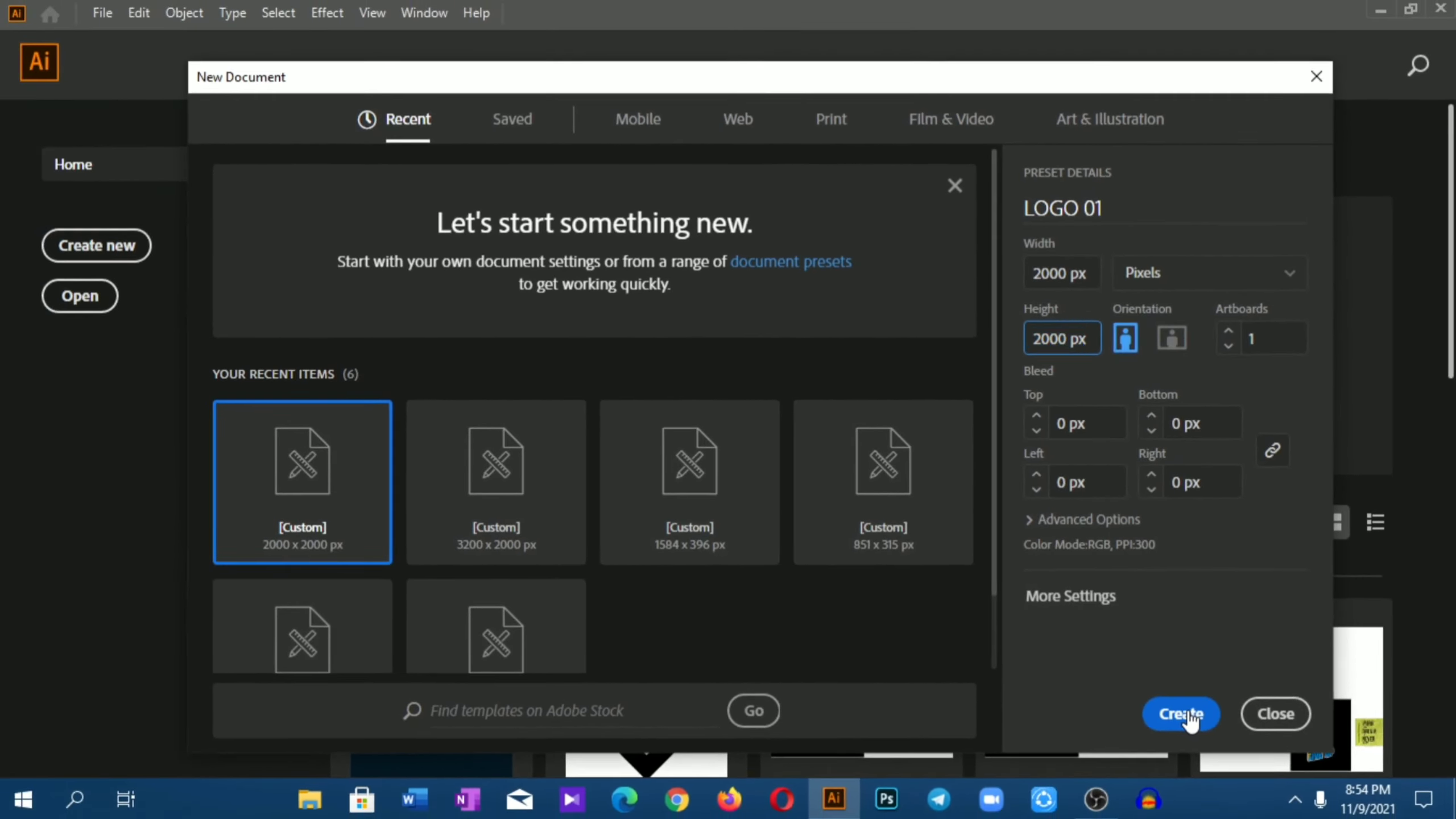
click(1182, 714)
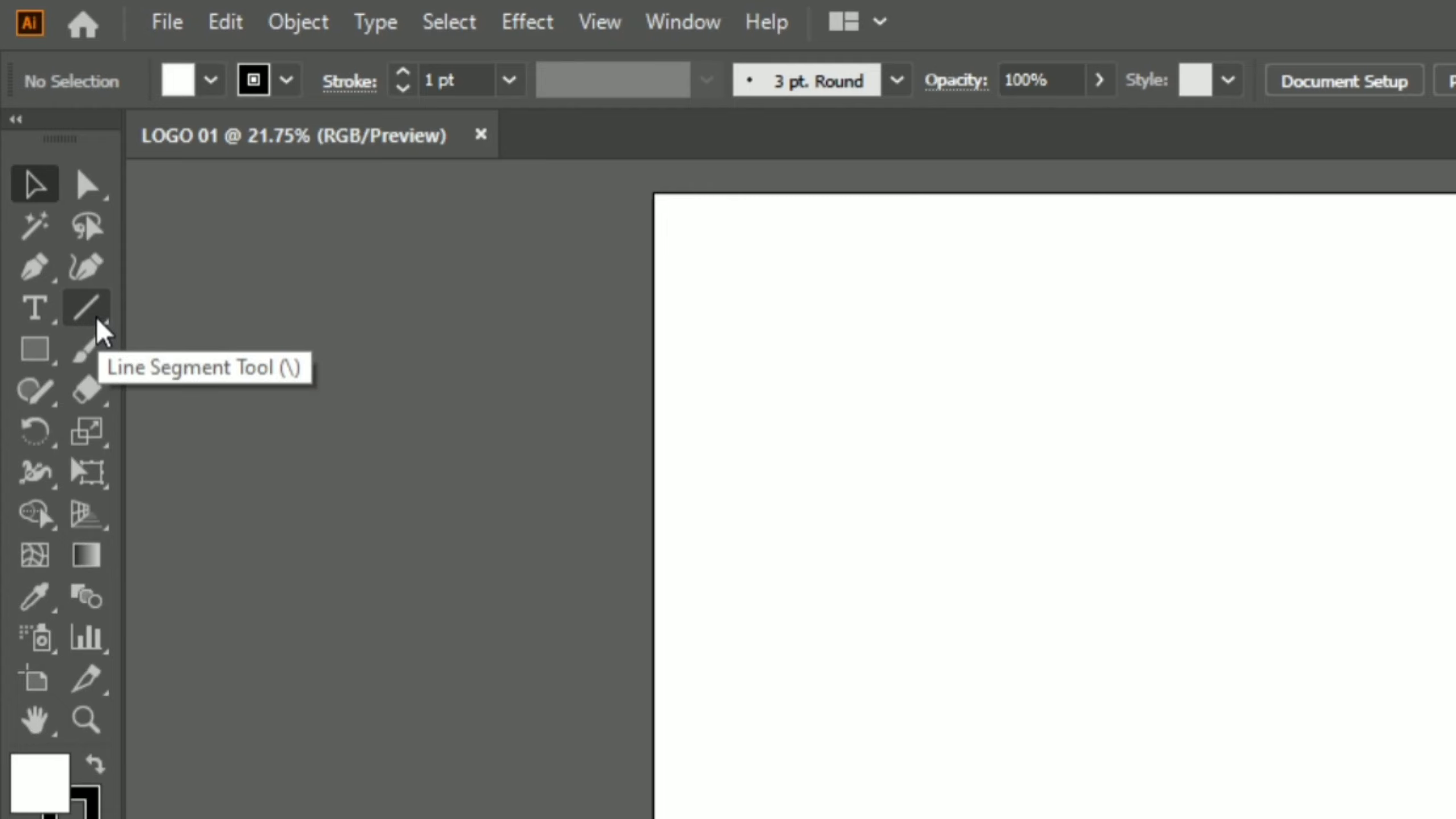
Draw a straight vertical line near the artboard's left edge, spanning about 70% of its height, with the Line Segment tool
click(96, 319)
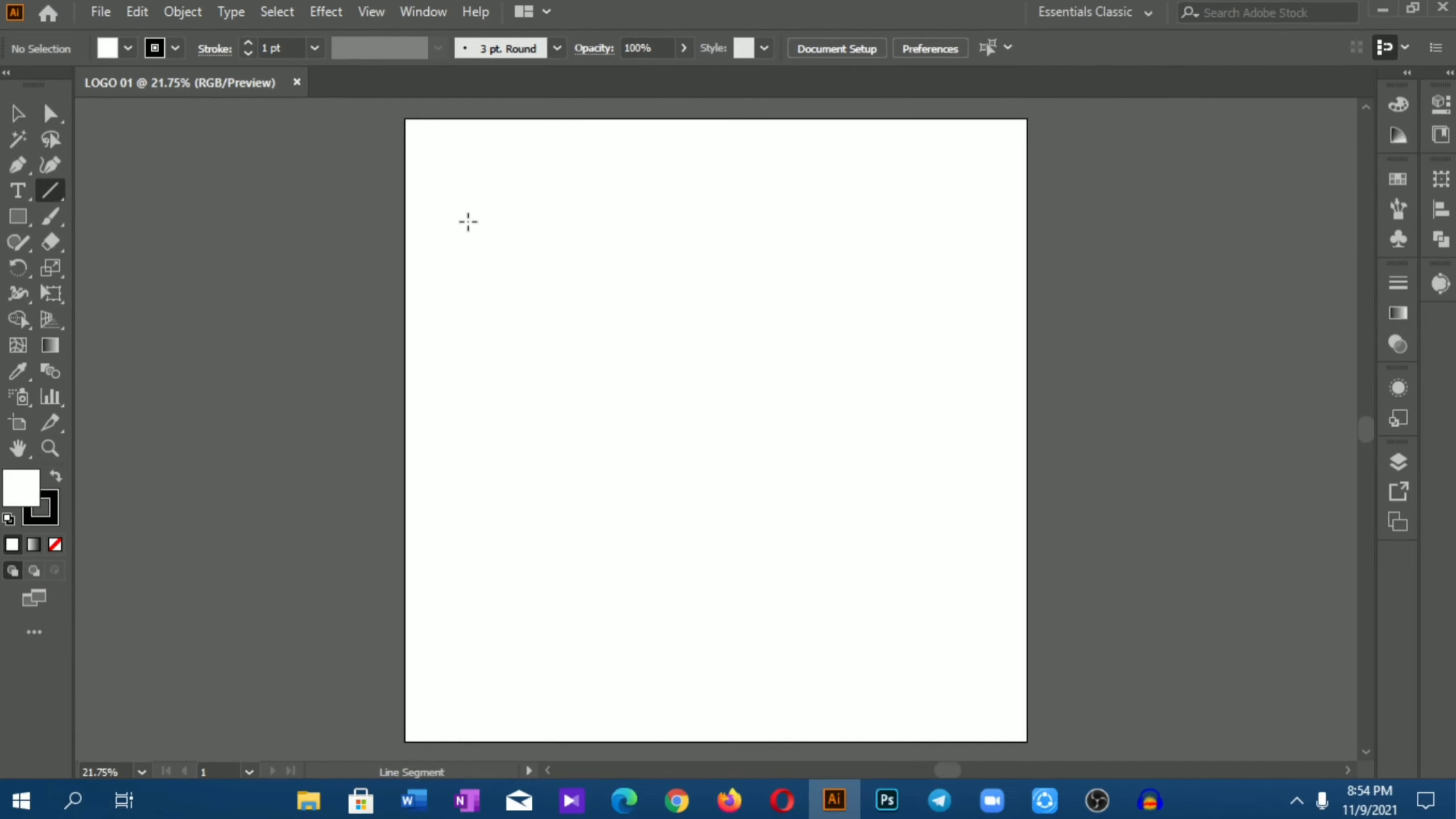
drag(467, 221, 488, 662)
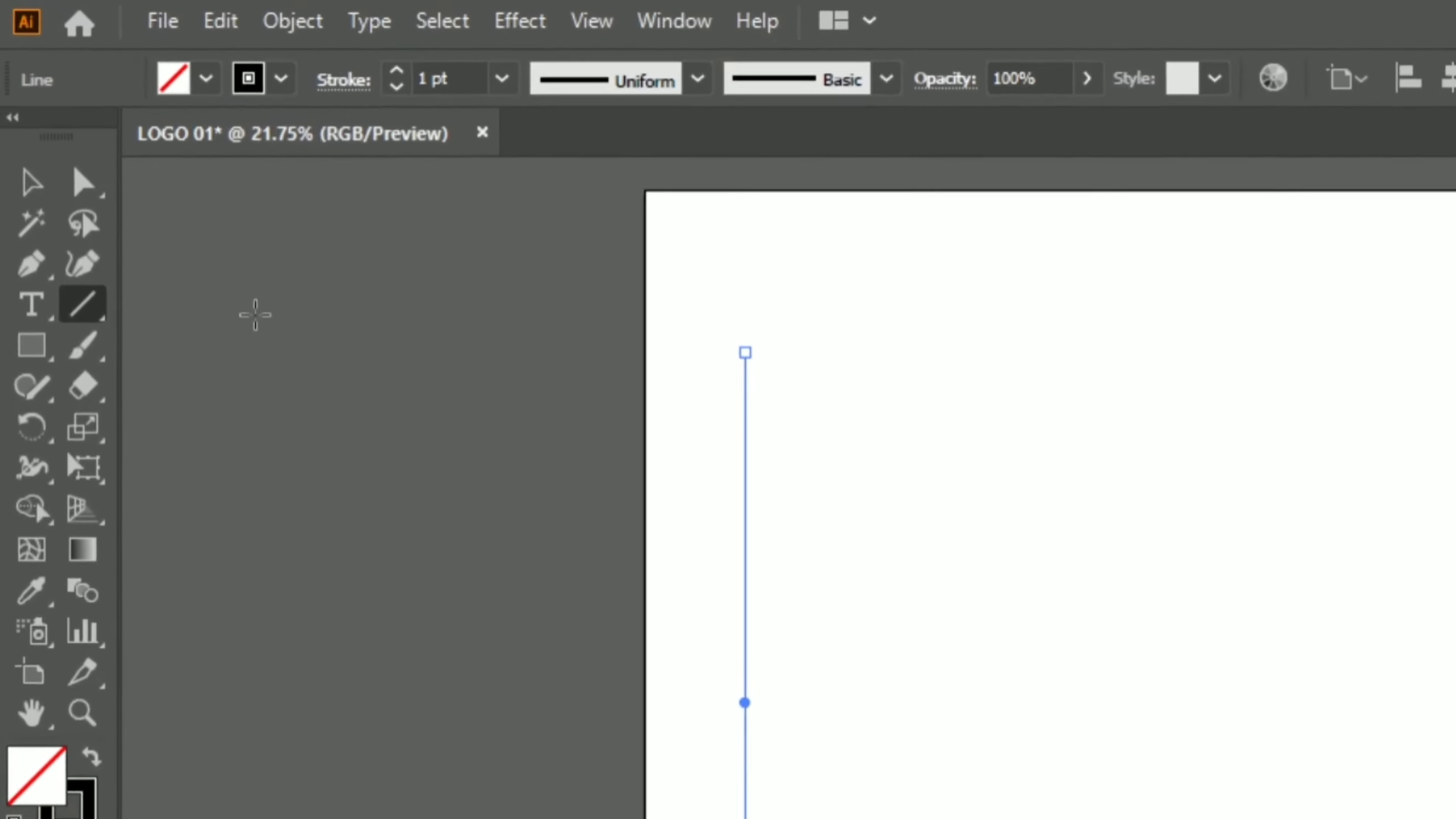
click(44, 200)
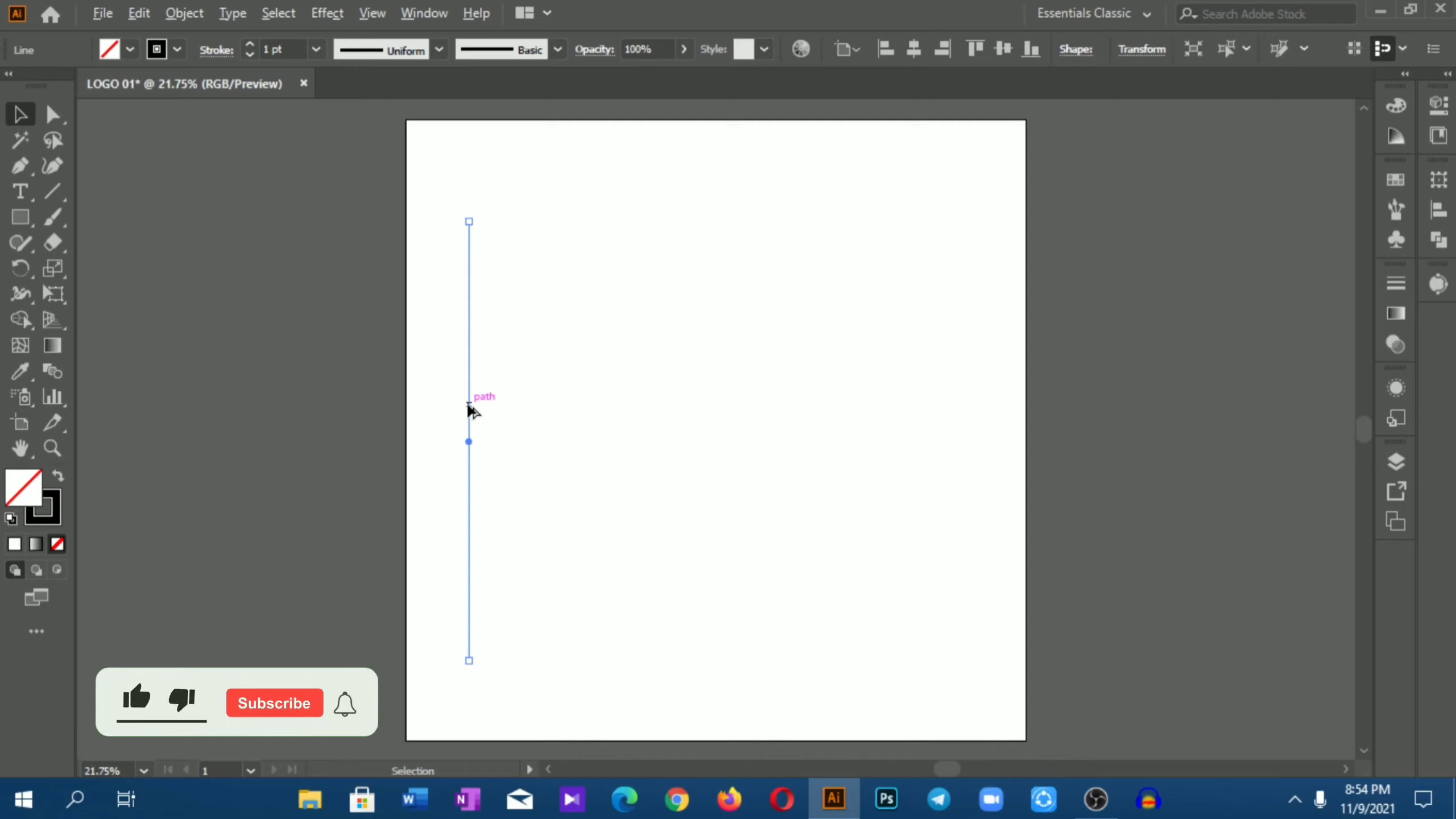
click(471, 412)
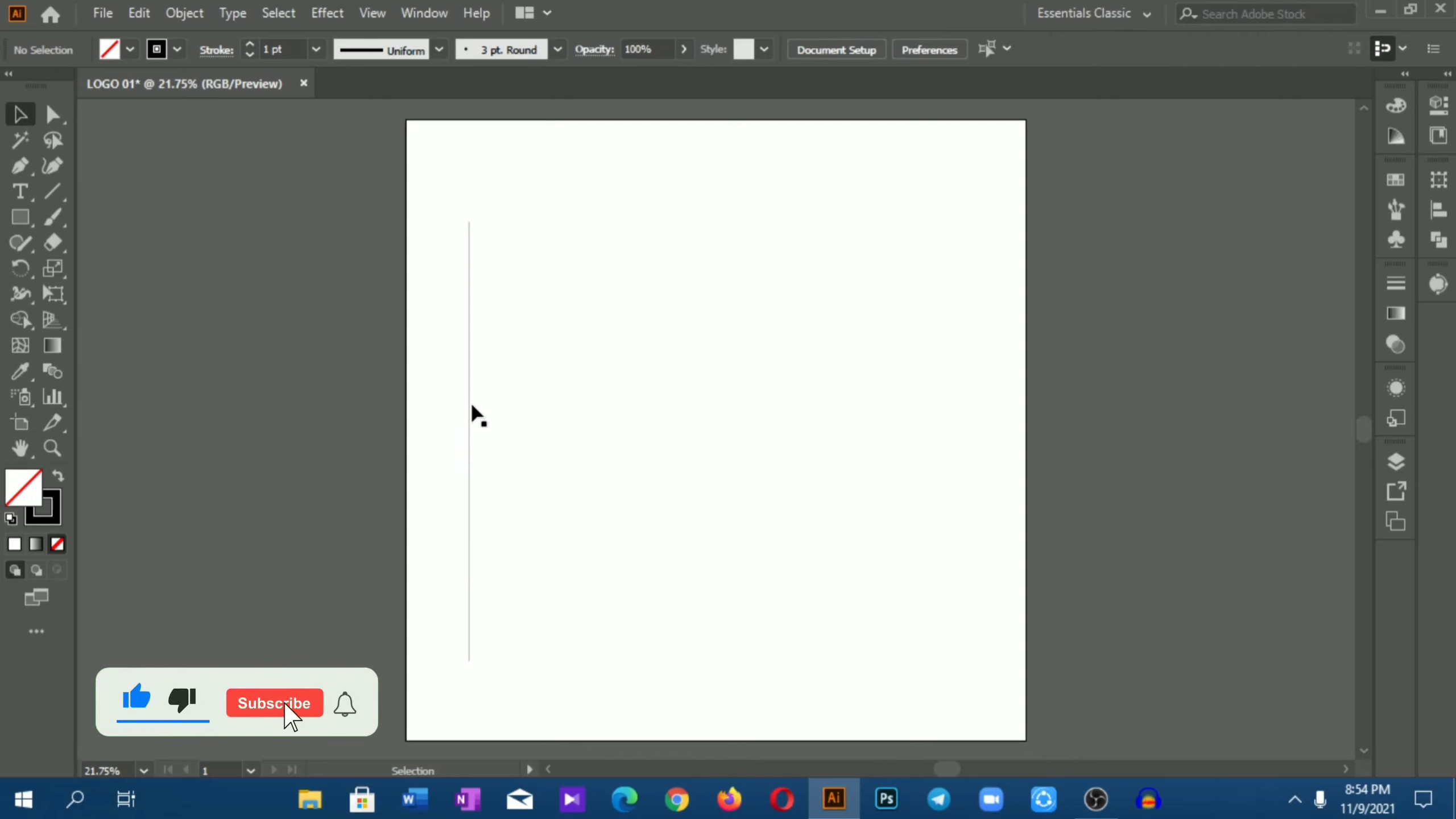
Copy the vertical line a short distance to the right and repeat the transformation until there are ten evenly spaced lines
click(469, 409)
drag(470, 408, 506, 412)
key(ctrl+d)
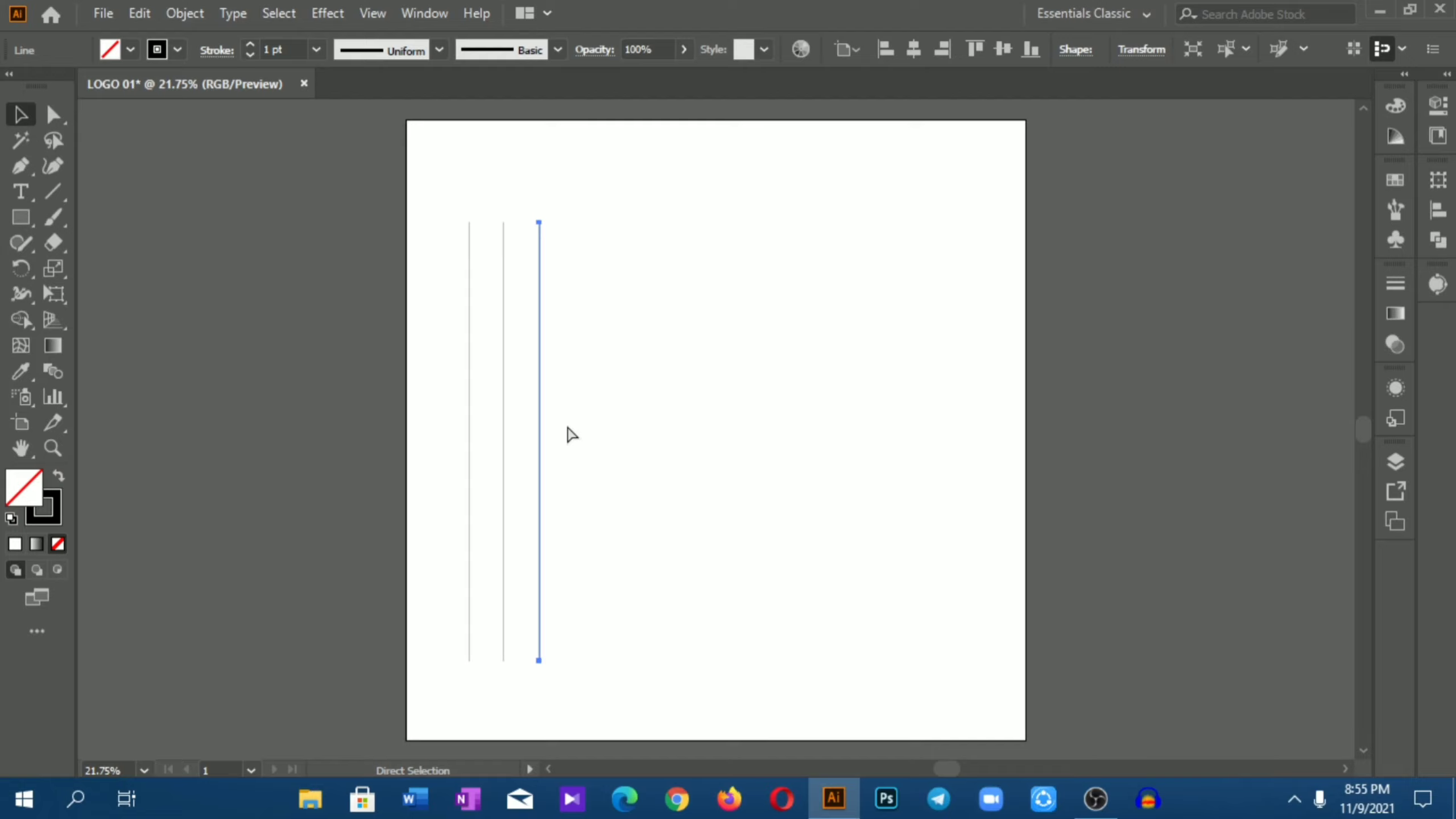
key(ctrl+d)
key(ctrl+d)
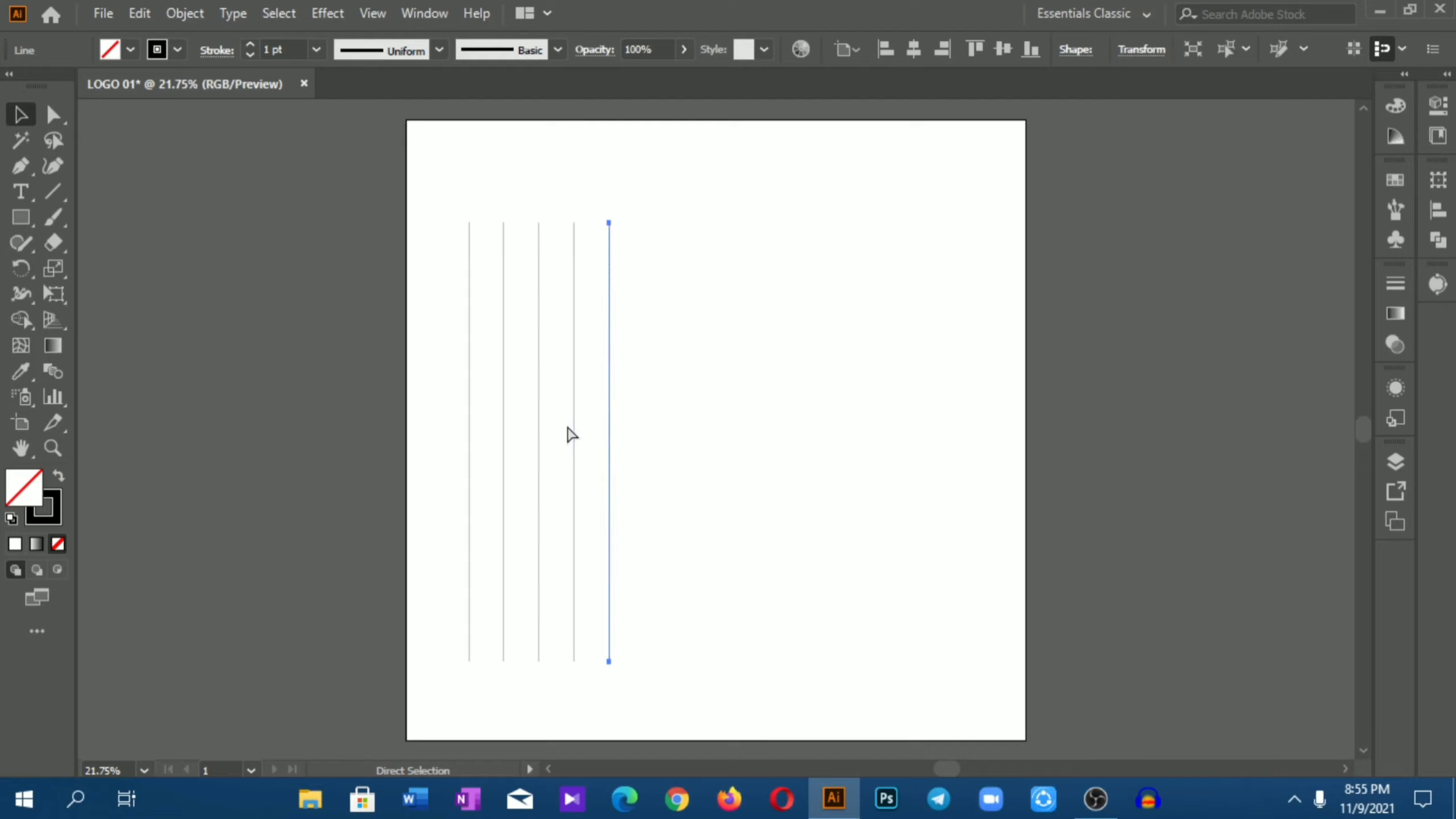
key(ctrl+d)
key(ctrl+d)
key(ctrl+d)
key(ctrl+d)
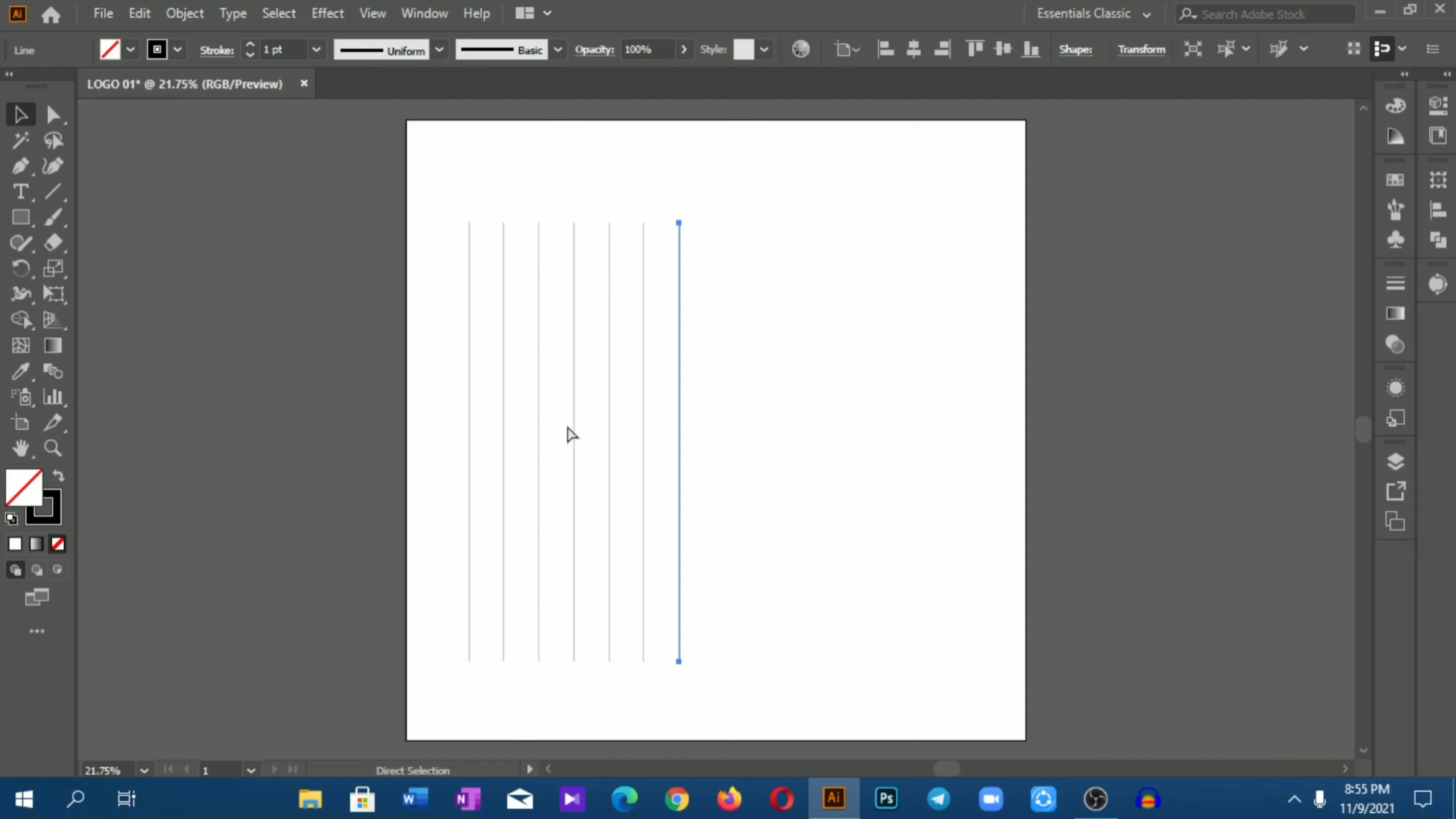
key(ctrl+d)
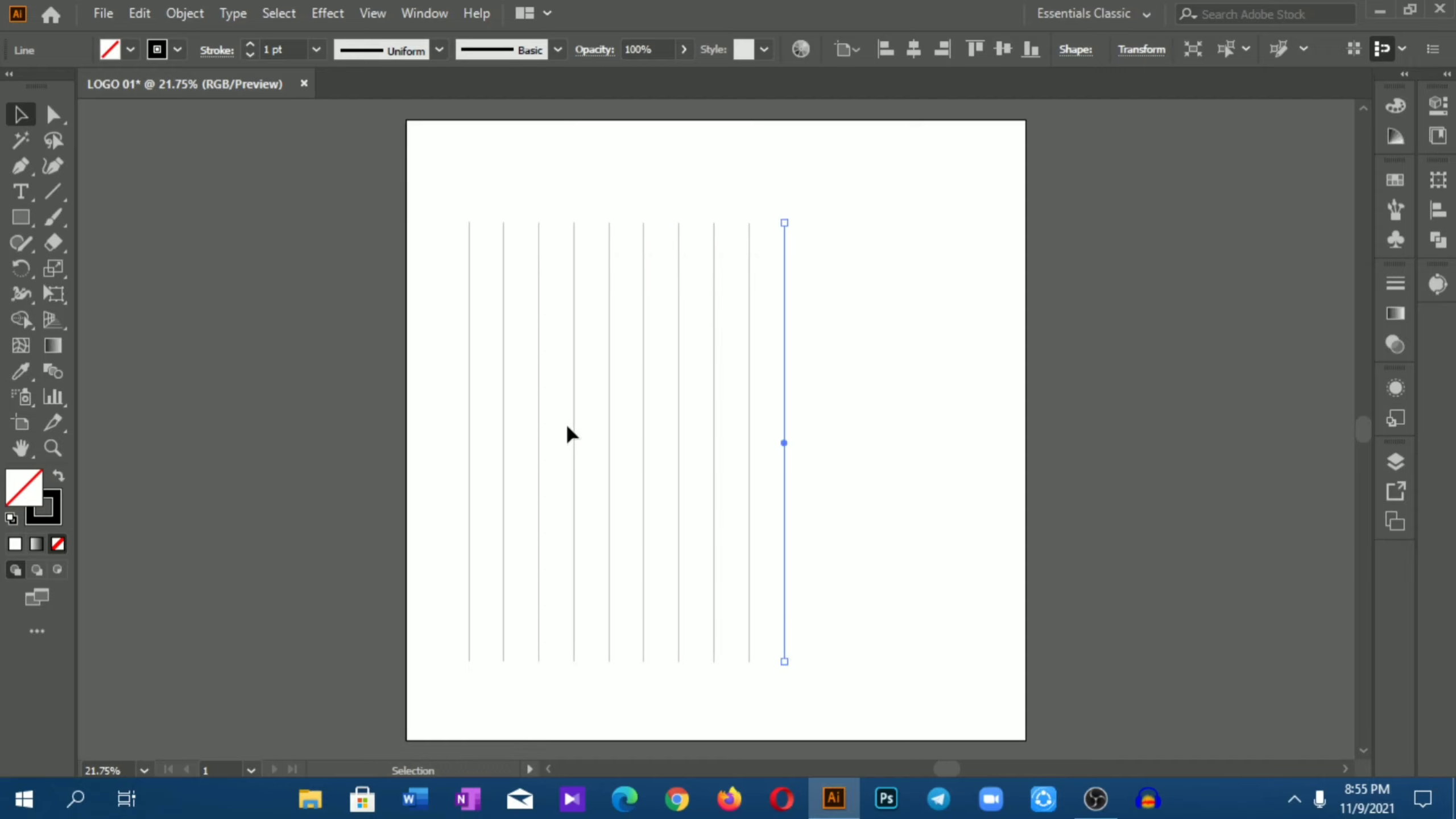
Select all ten vertical lines and group them
drag(541, 217, 823, 339)
right_click(730, 293)
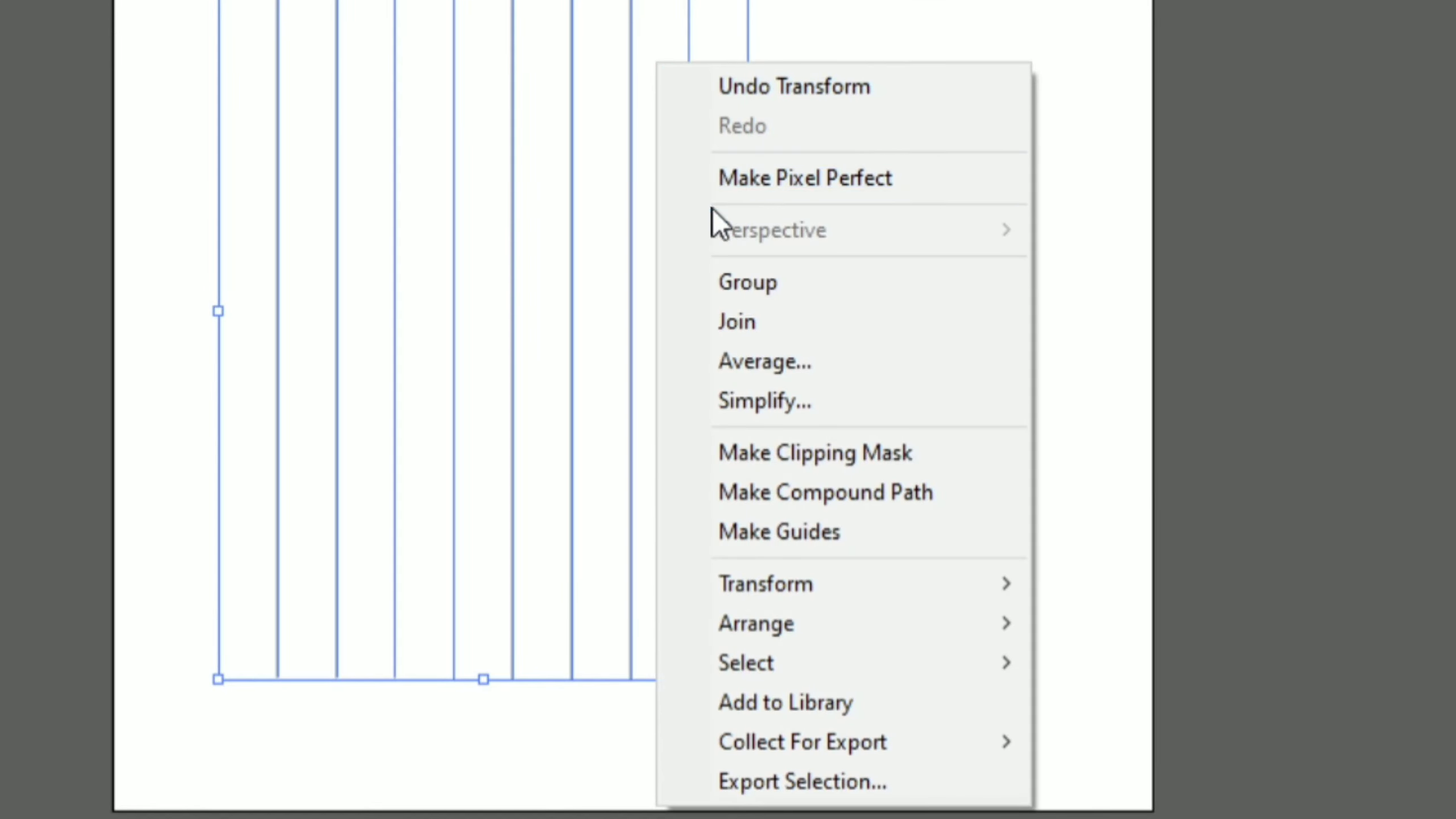
click(731, 281)
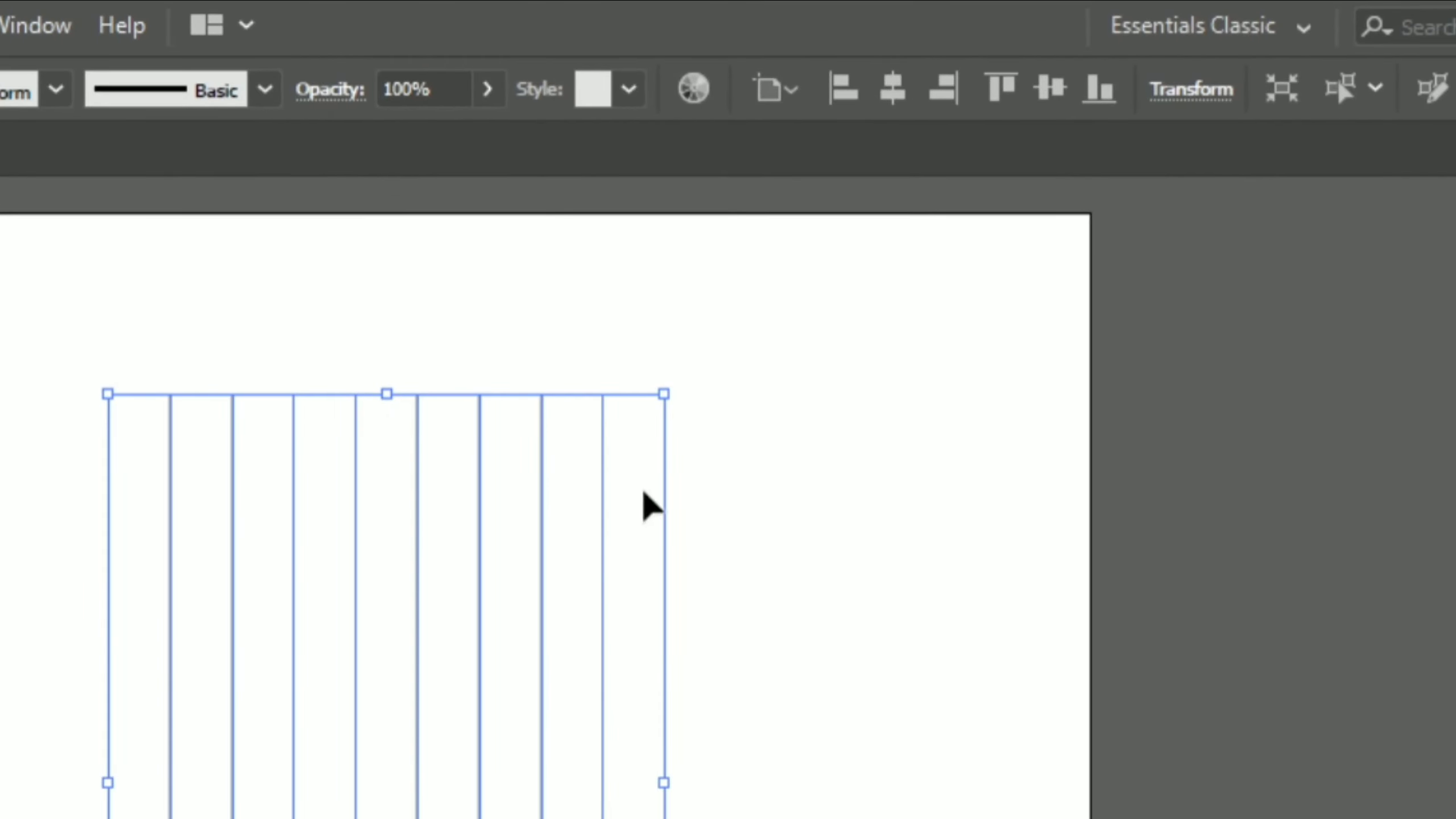
Align the group of vertical lines to the horizontal and vertical centre of the artboard
click(889, 102)
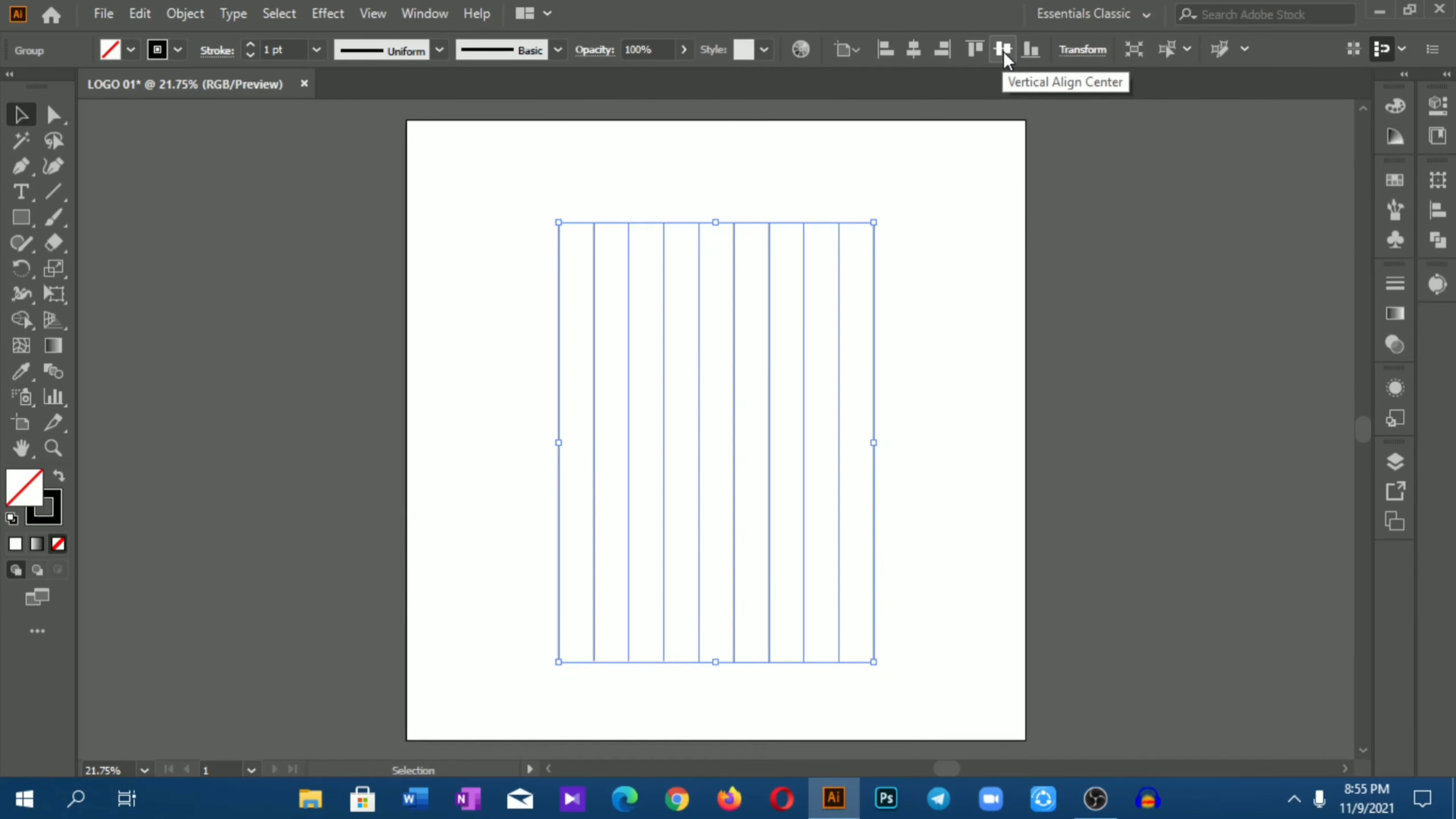
click(1004, 51)
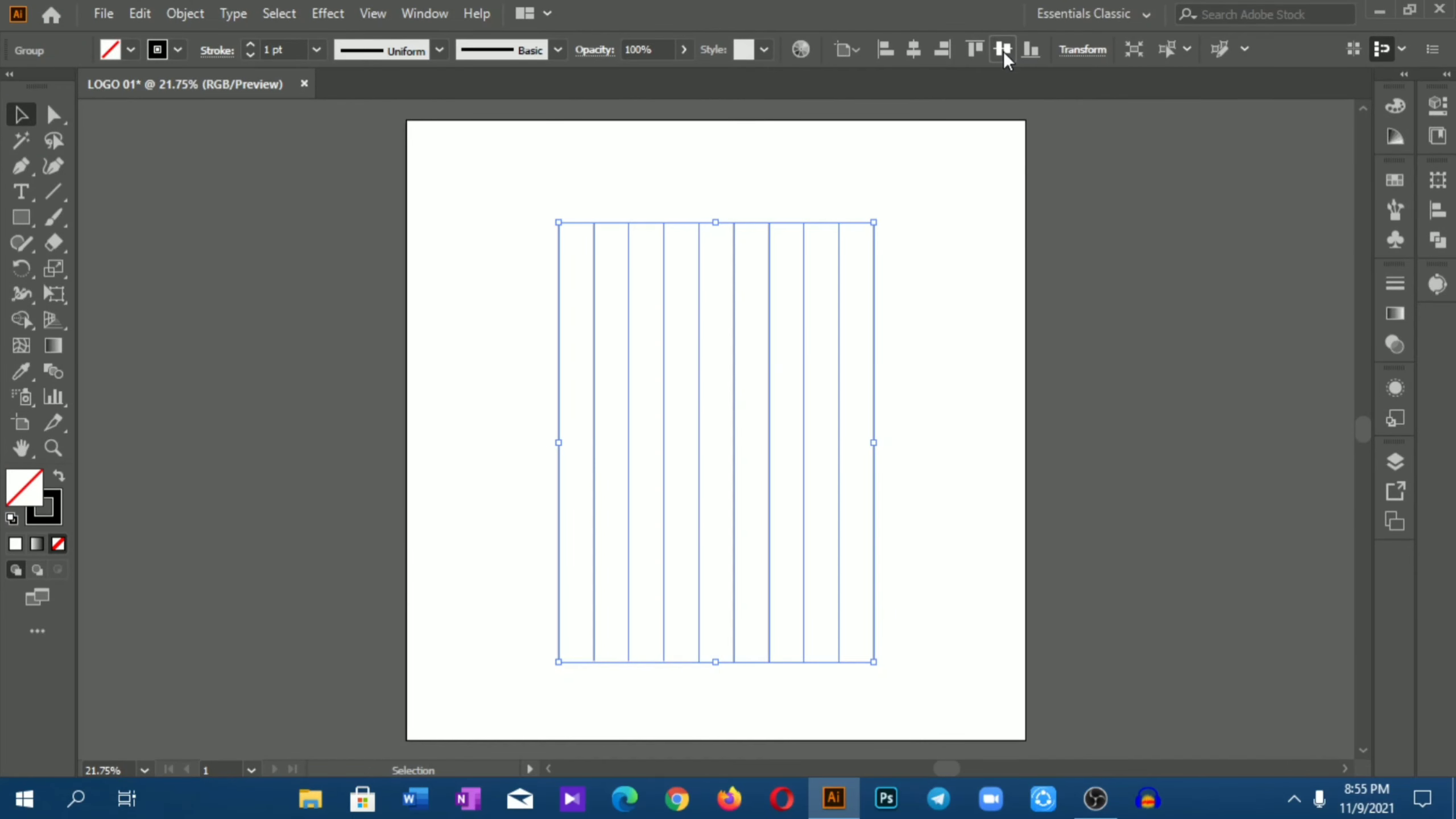
click(919, 354)
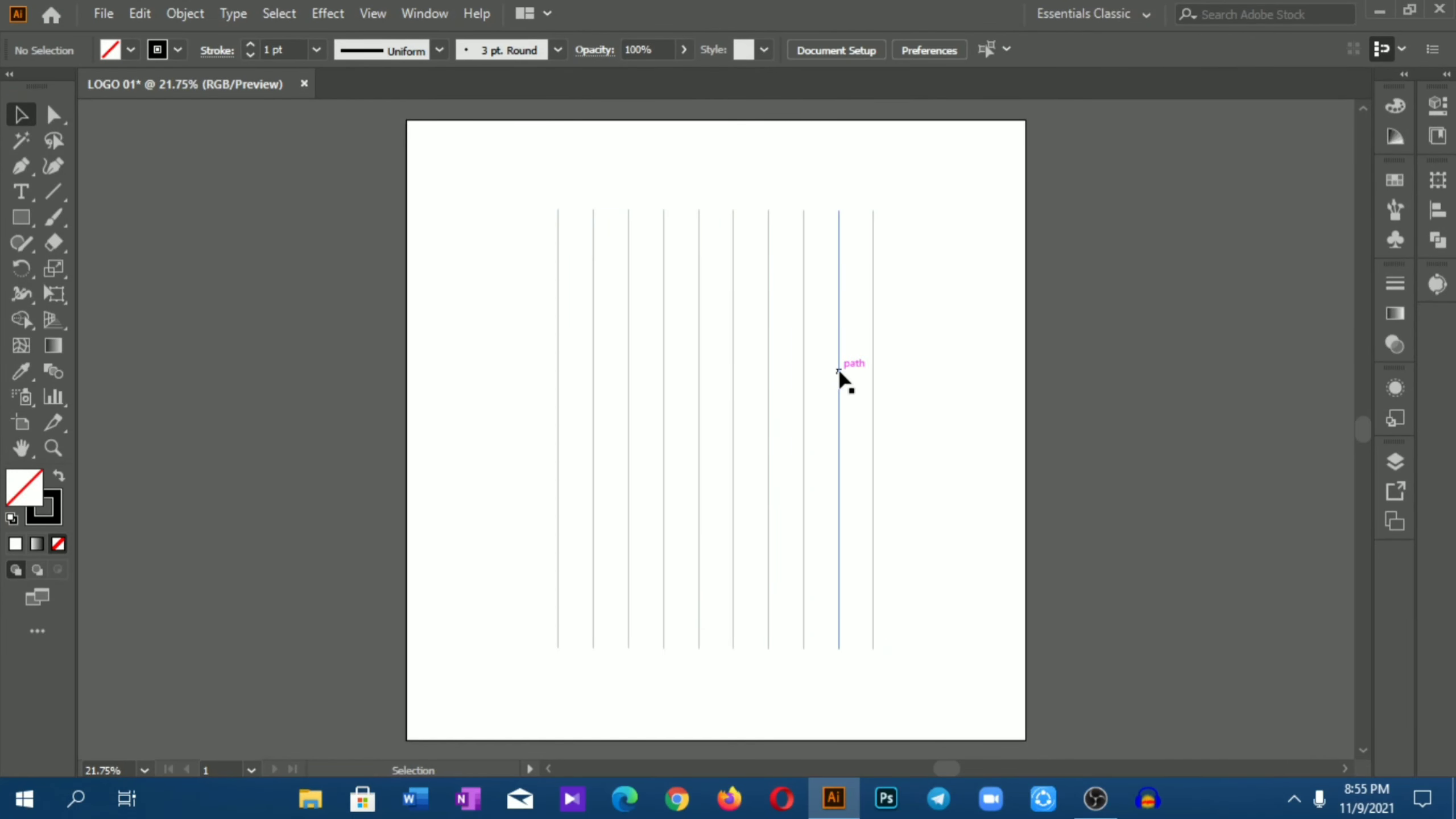
Make a copy of the vertical line group rotated by 90° to form a square grid
click(839, 371)
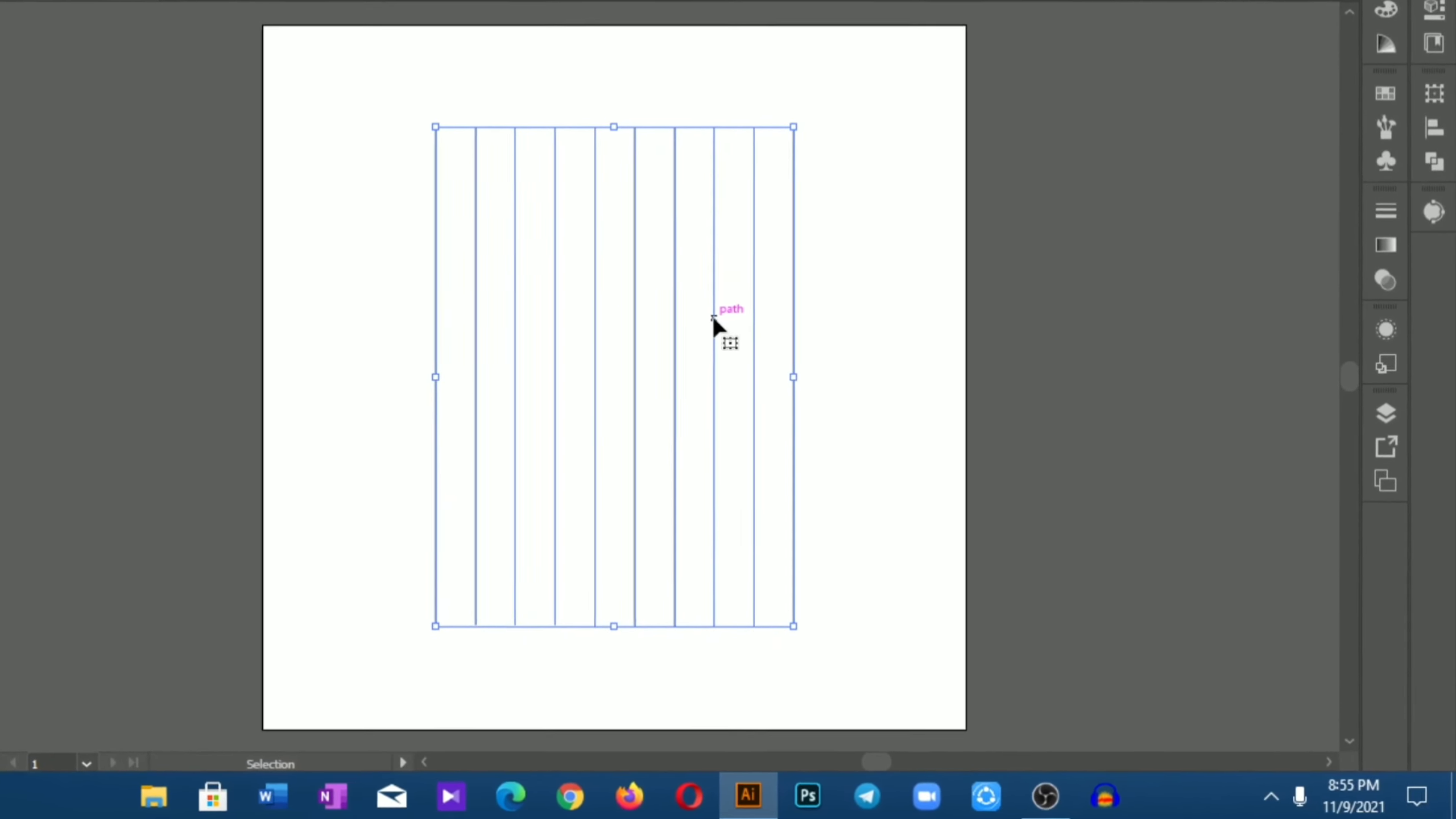
right_click(714, 317)
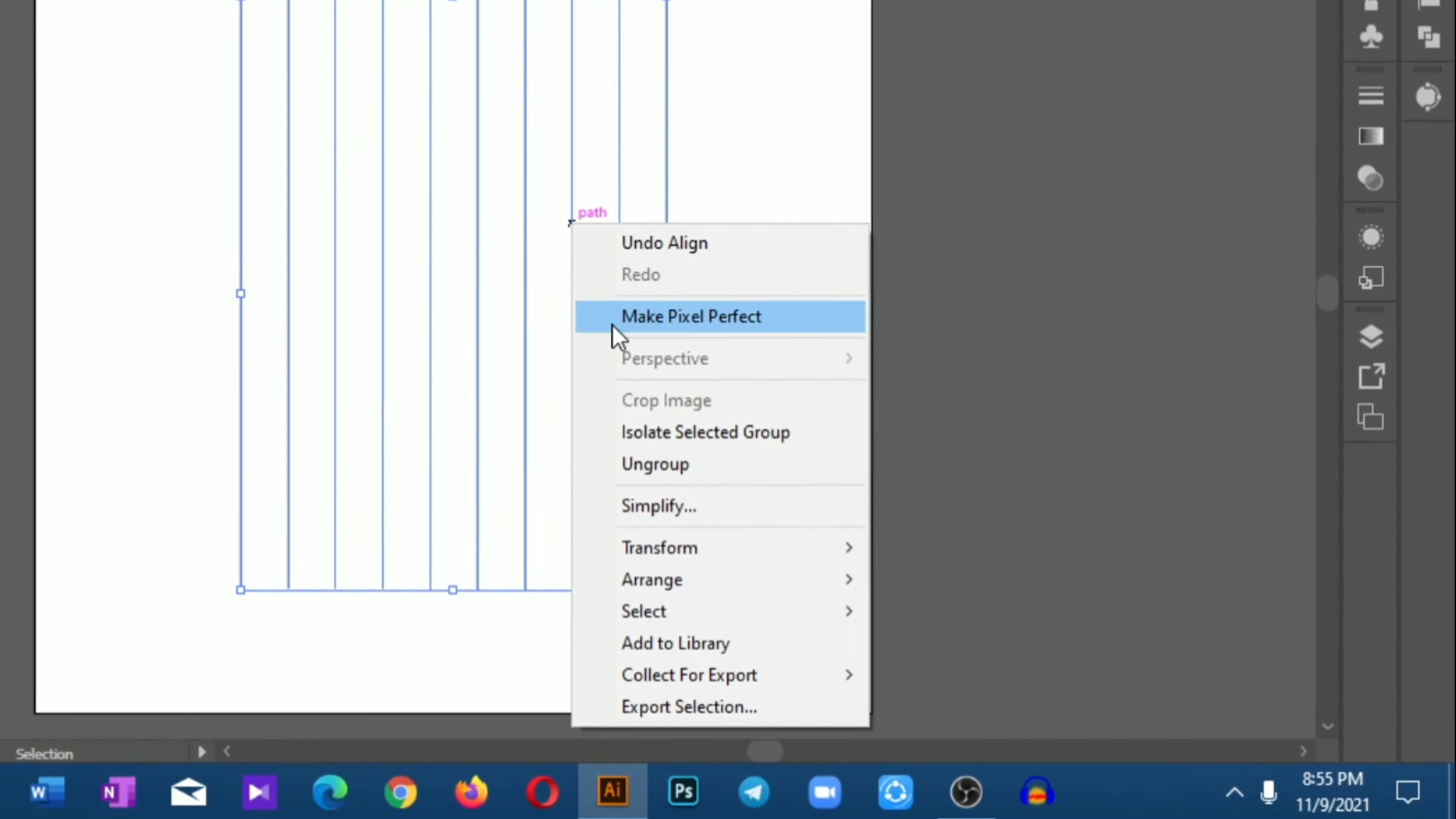
mouse_move(659, 548)
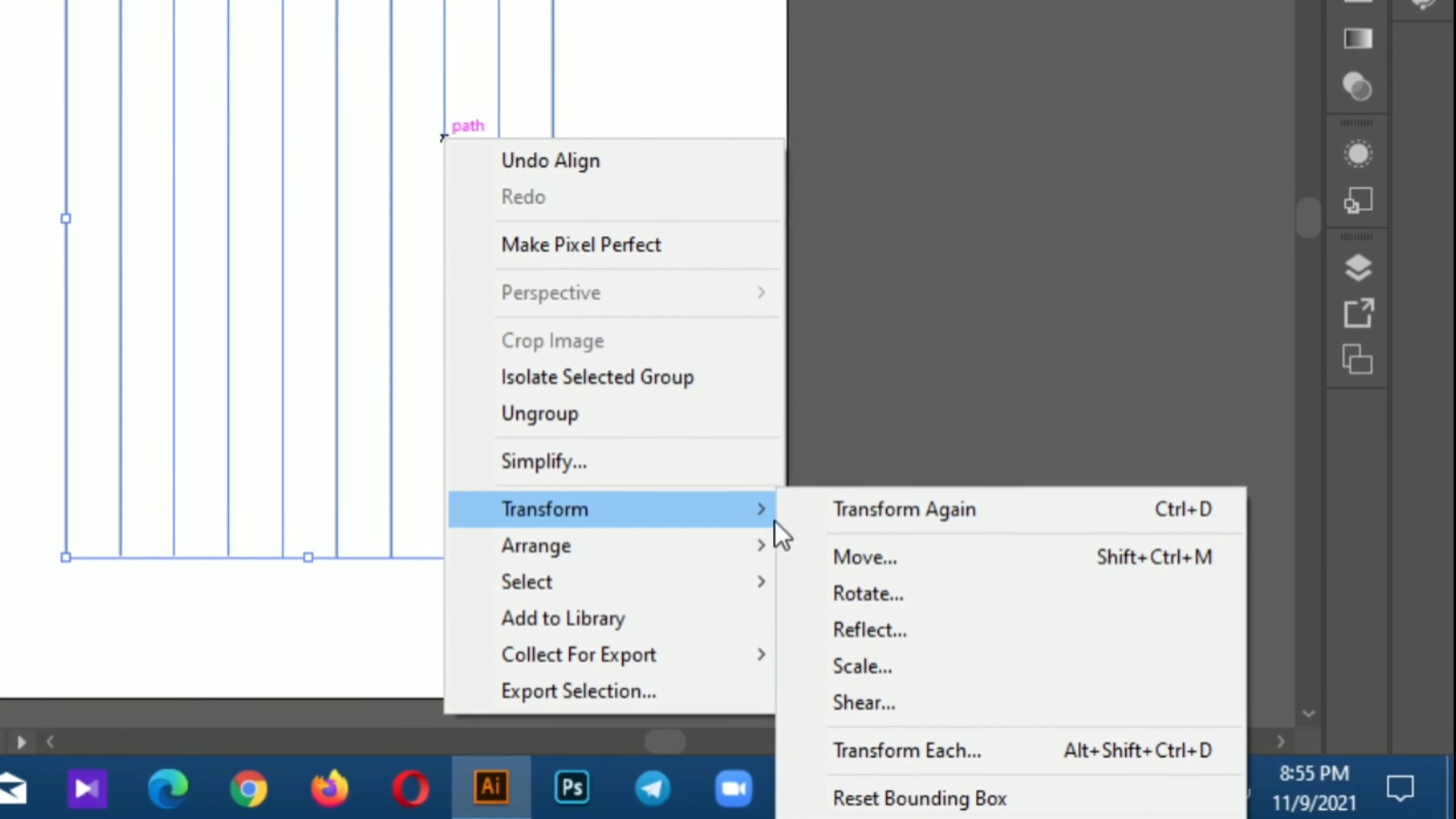
click(847, 595)
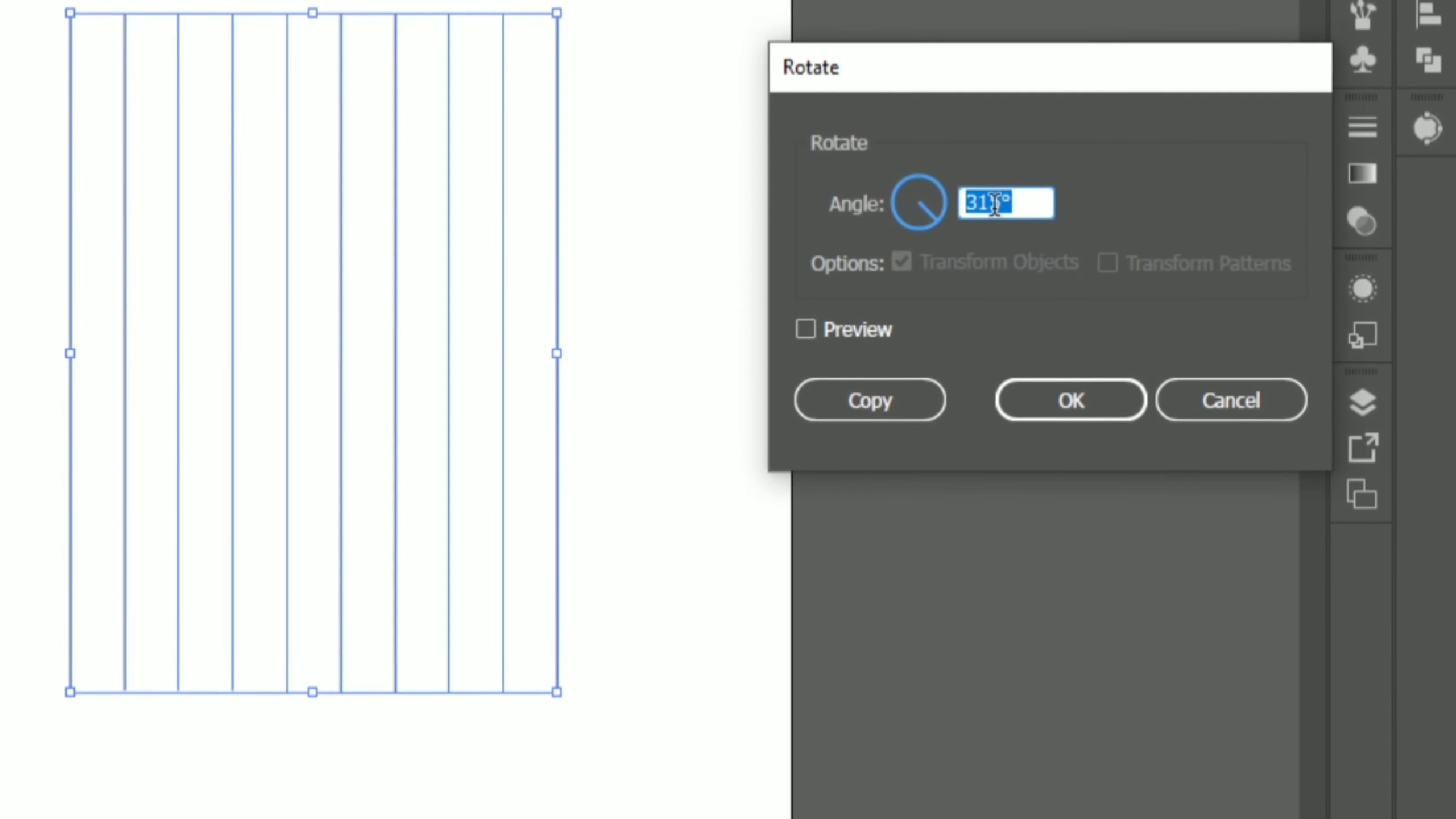
text(9)
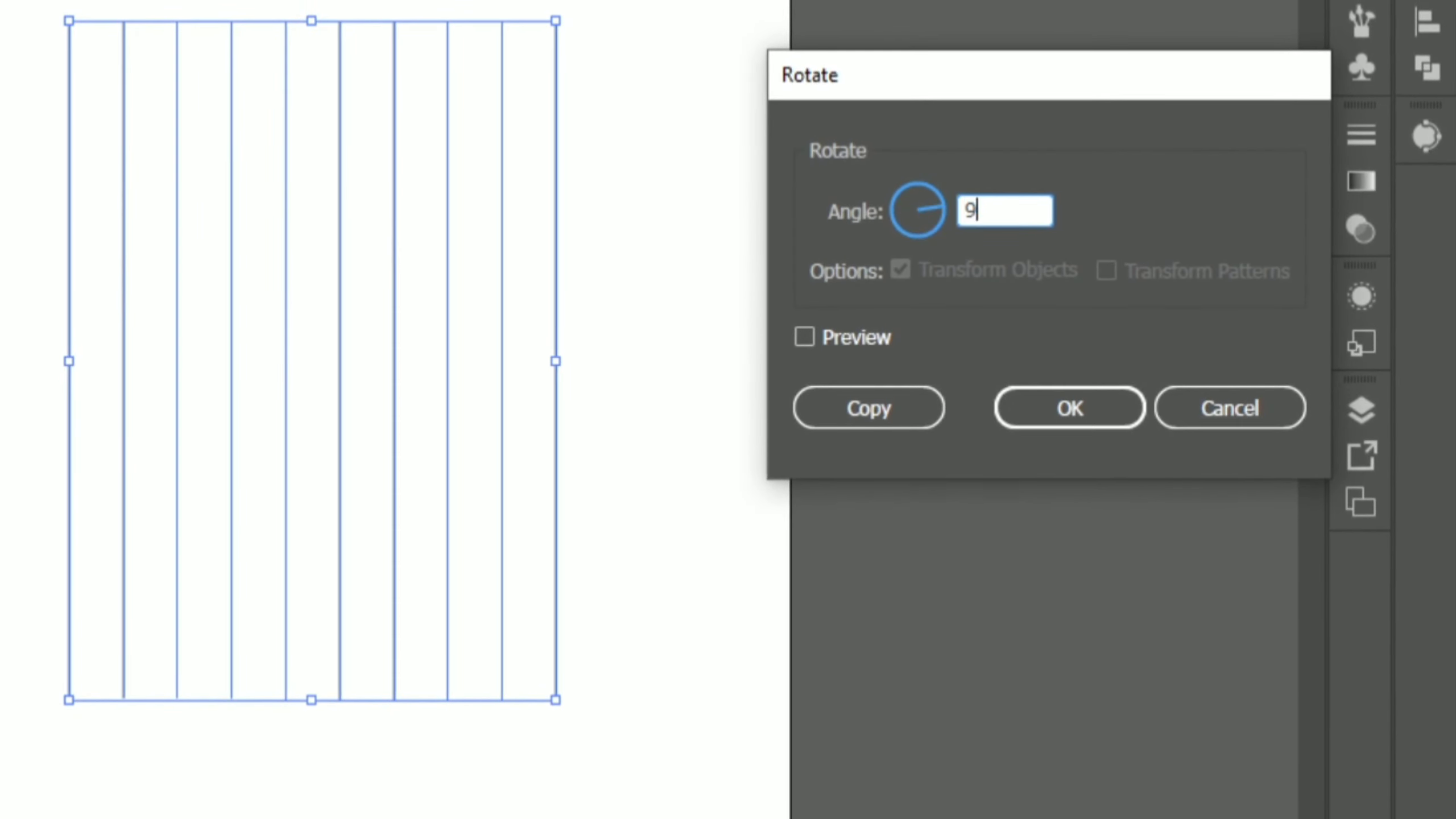
text(0)
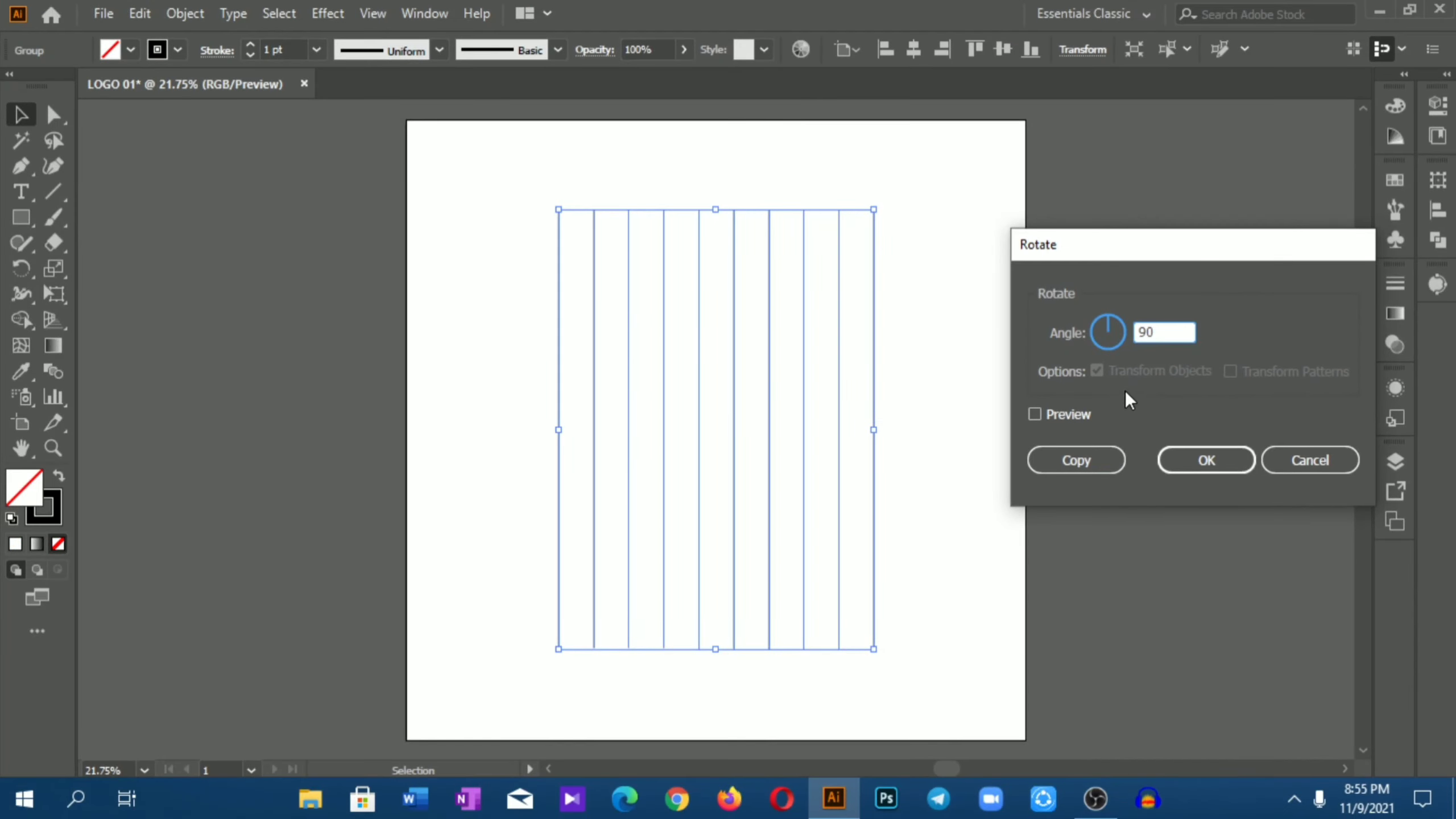
click(1092, 457)
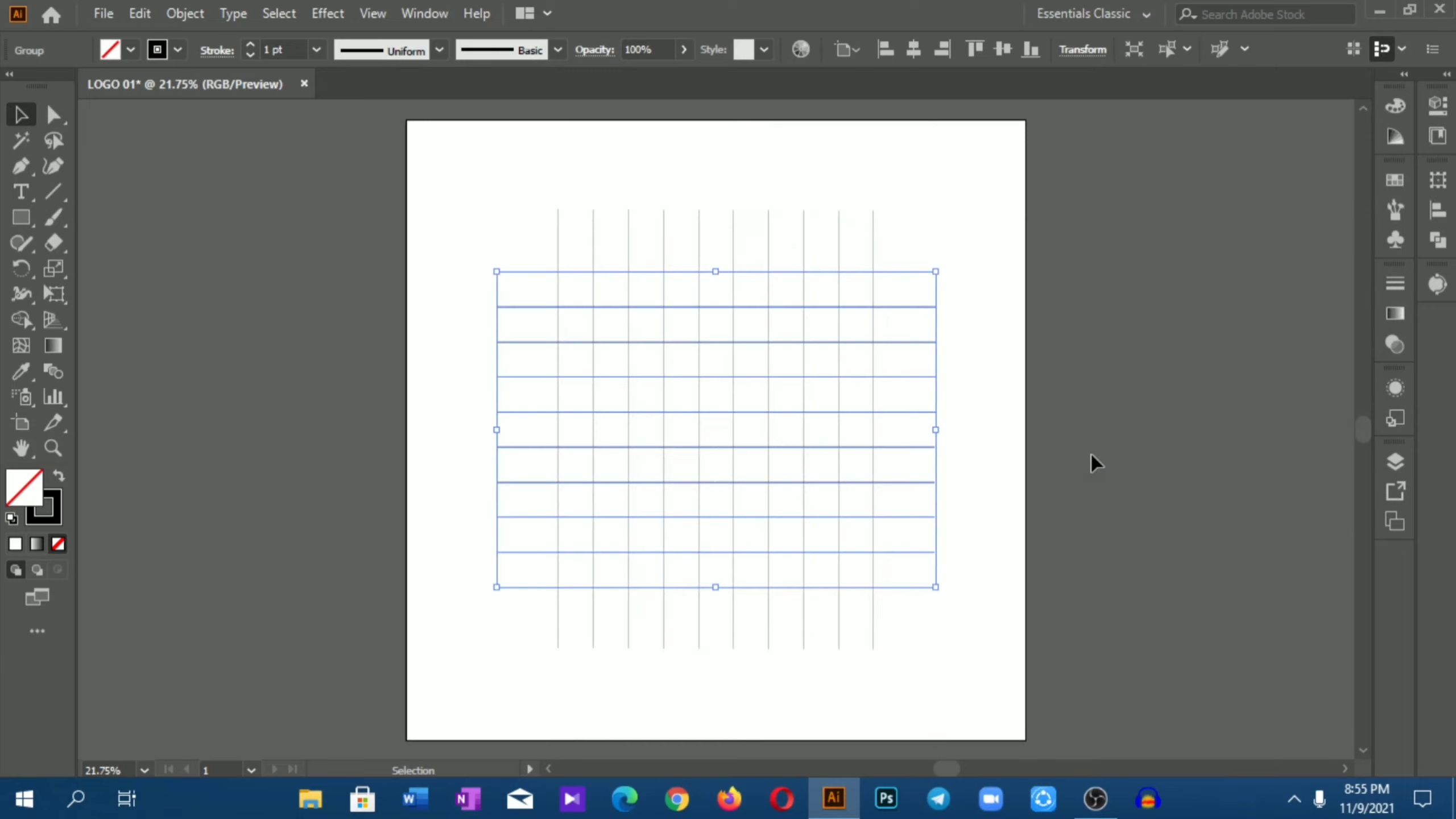
click(977, 396)
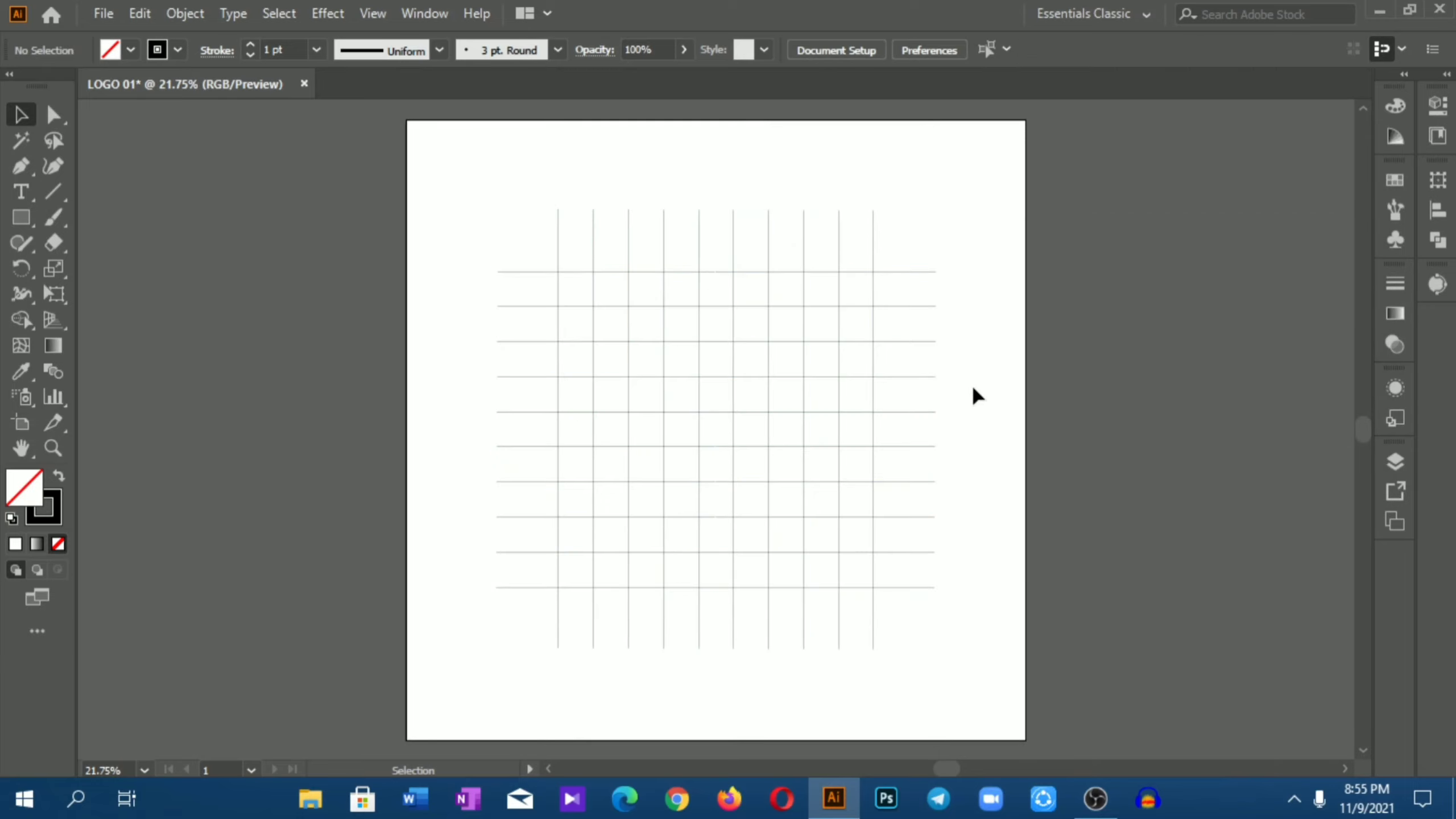
Group the vertical and horizontal line sets into one grid
drag(524, 180, 699, 332)
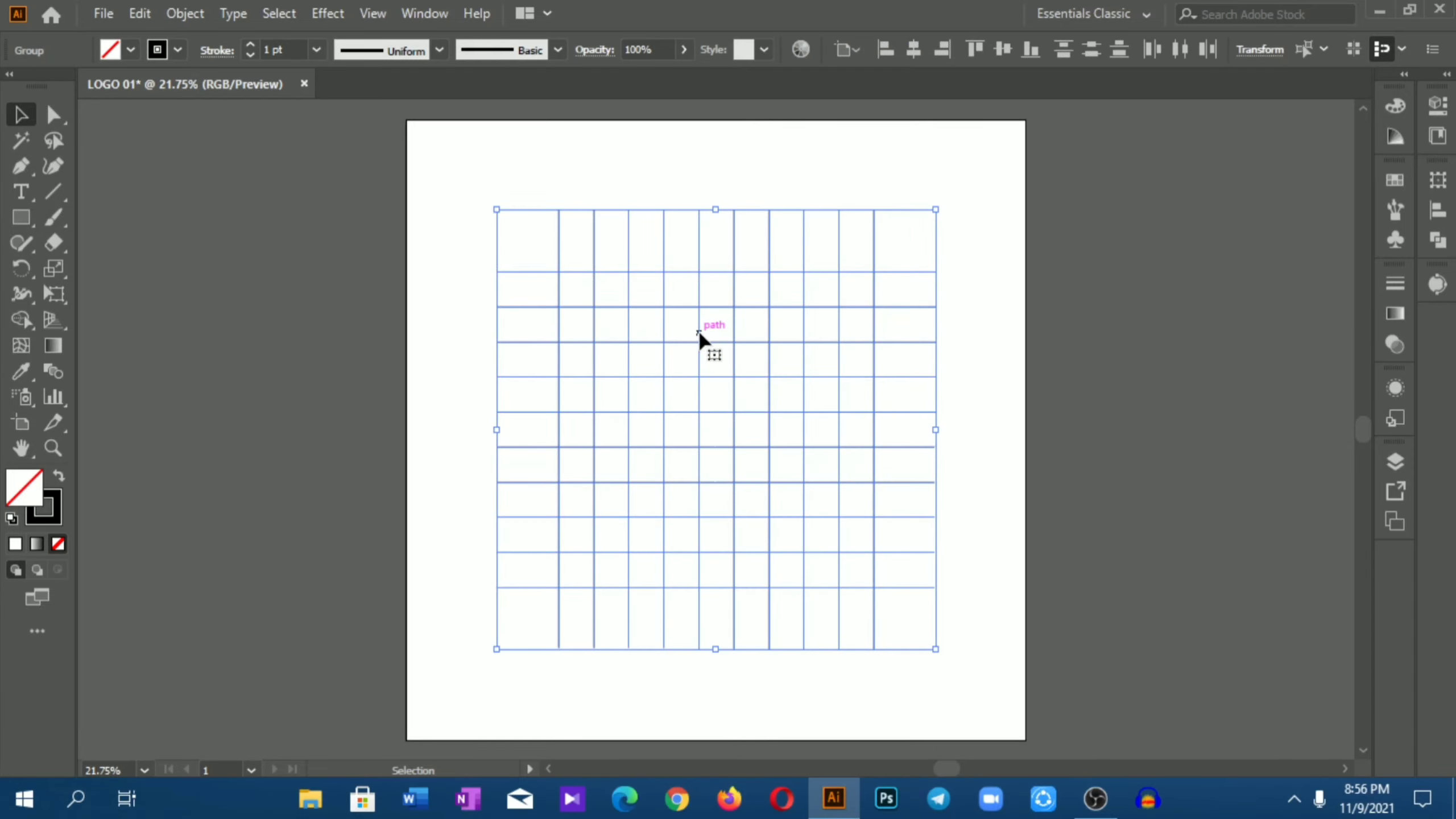
right_click(699, 333)
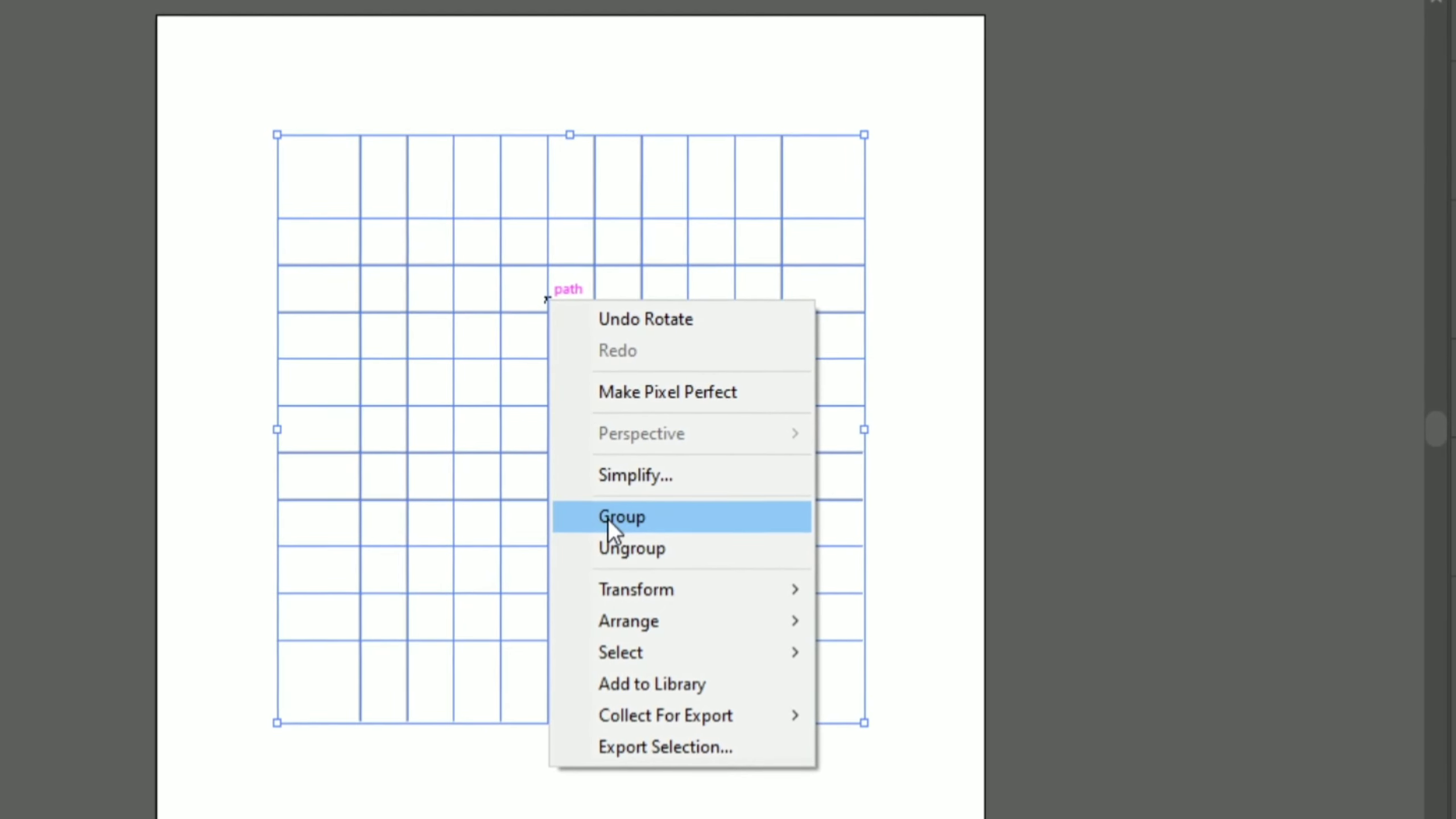
click(609, 519)
Rotate the whole grid group by 315° into a diamond orientation and deselect it
right_click(640, 432)
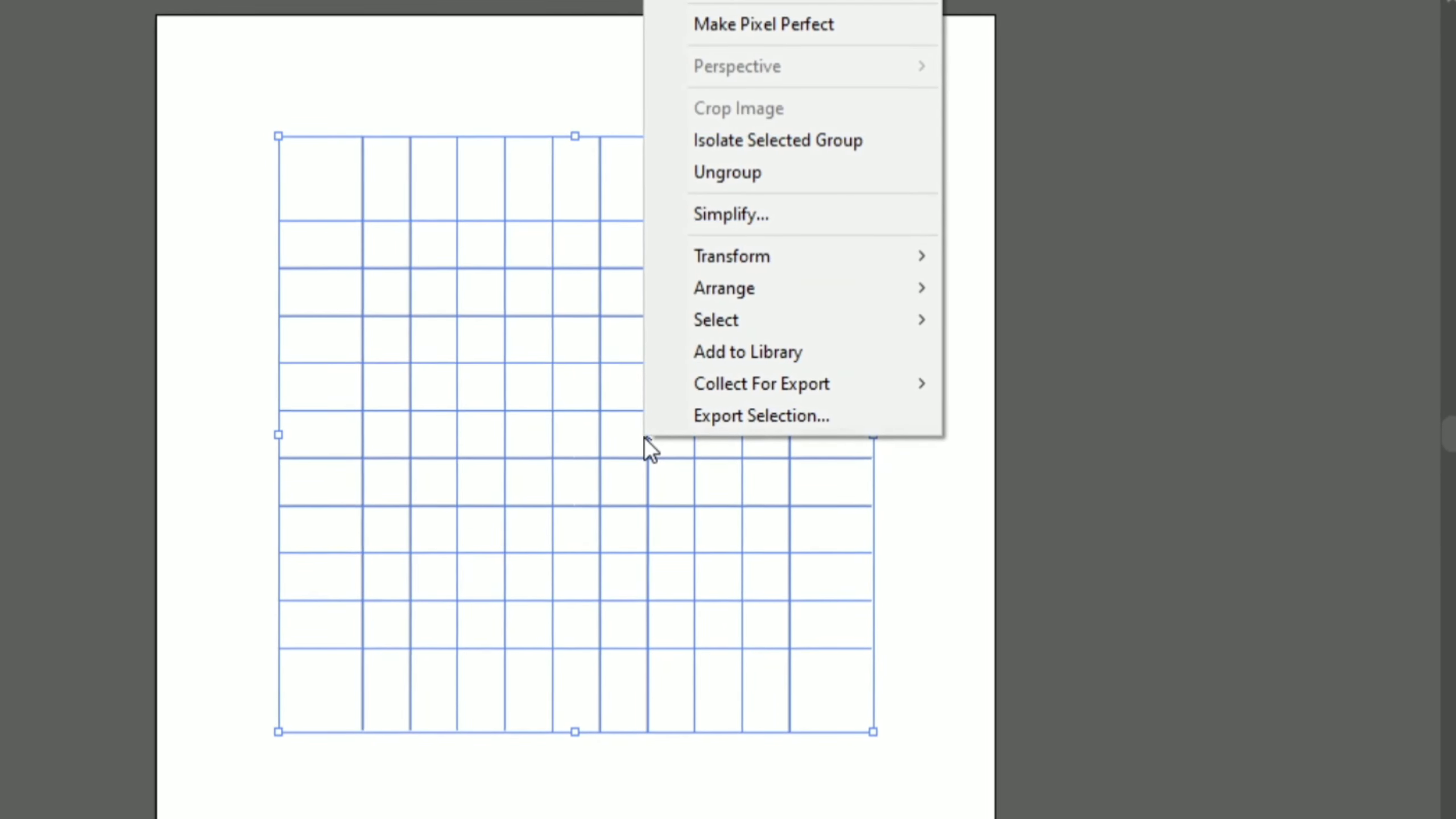
mouse_move(734, 261)
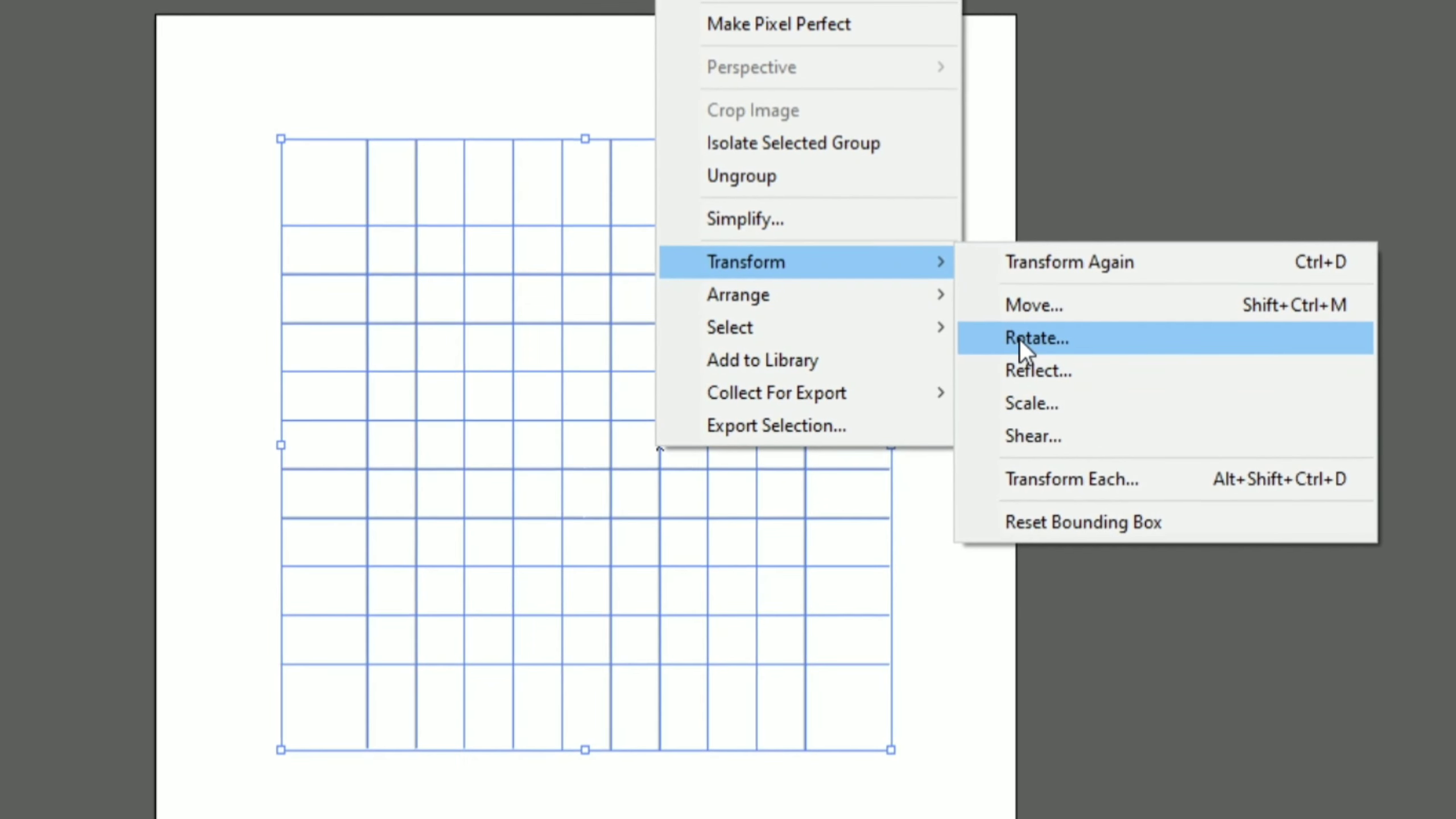
click(1019, 339)
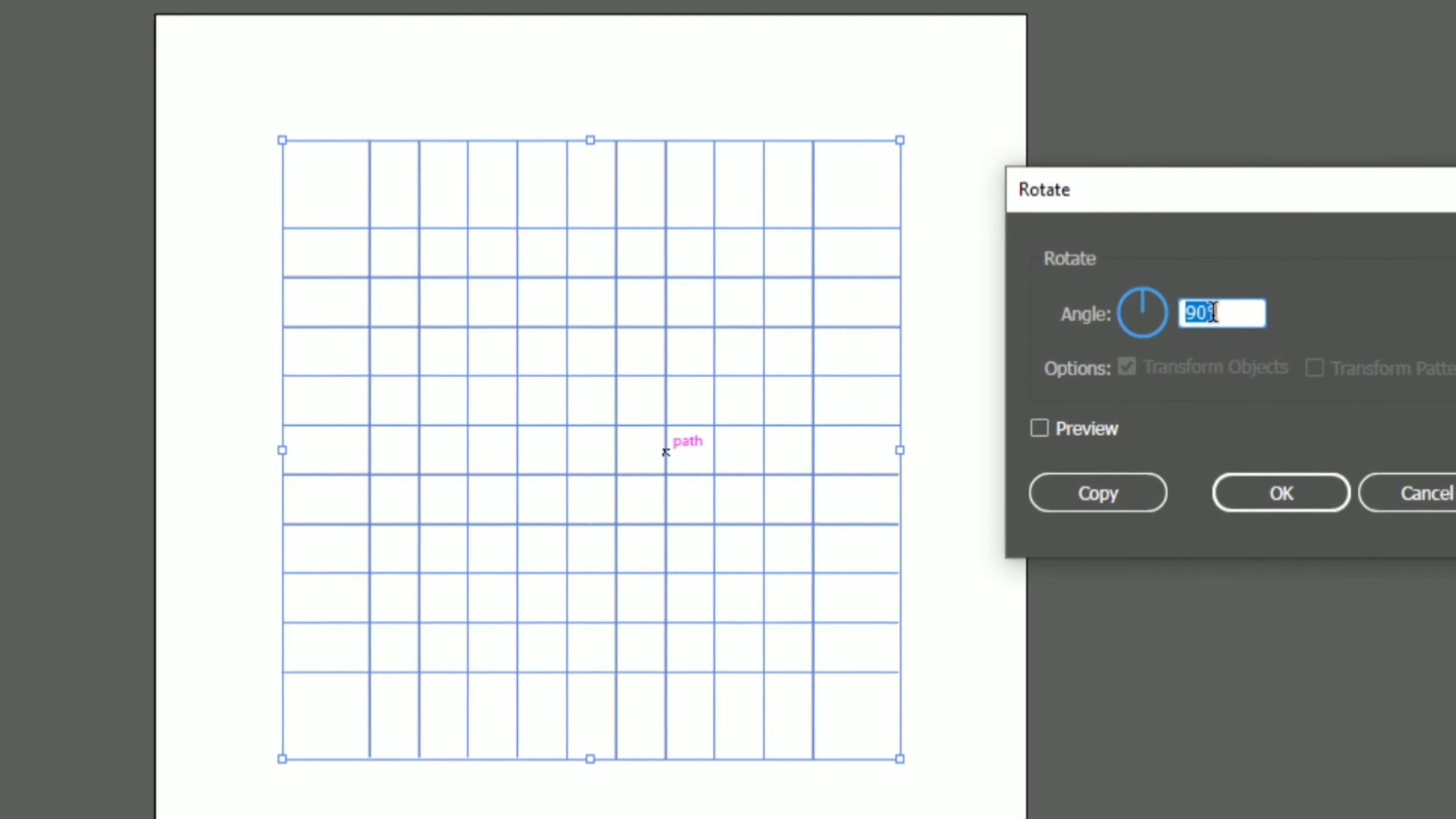
text(315)
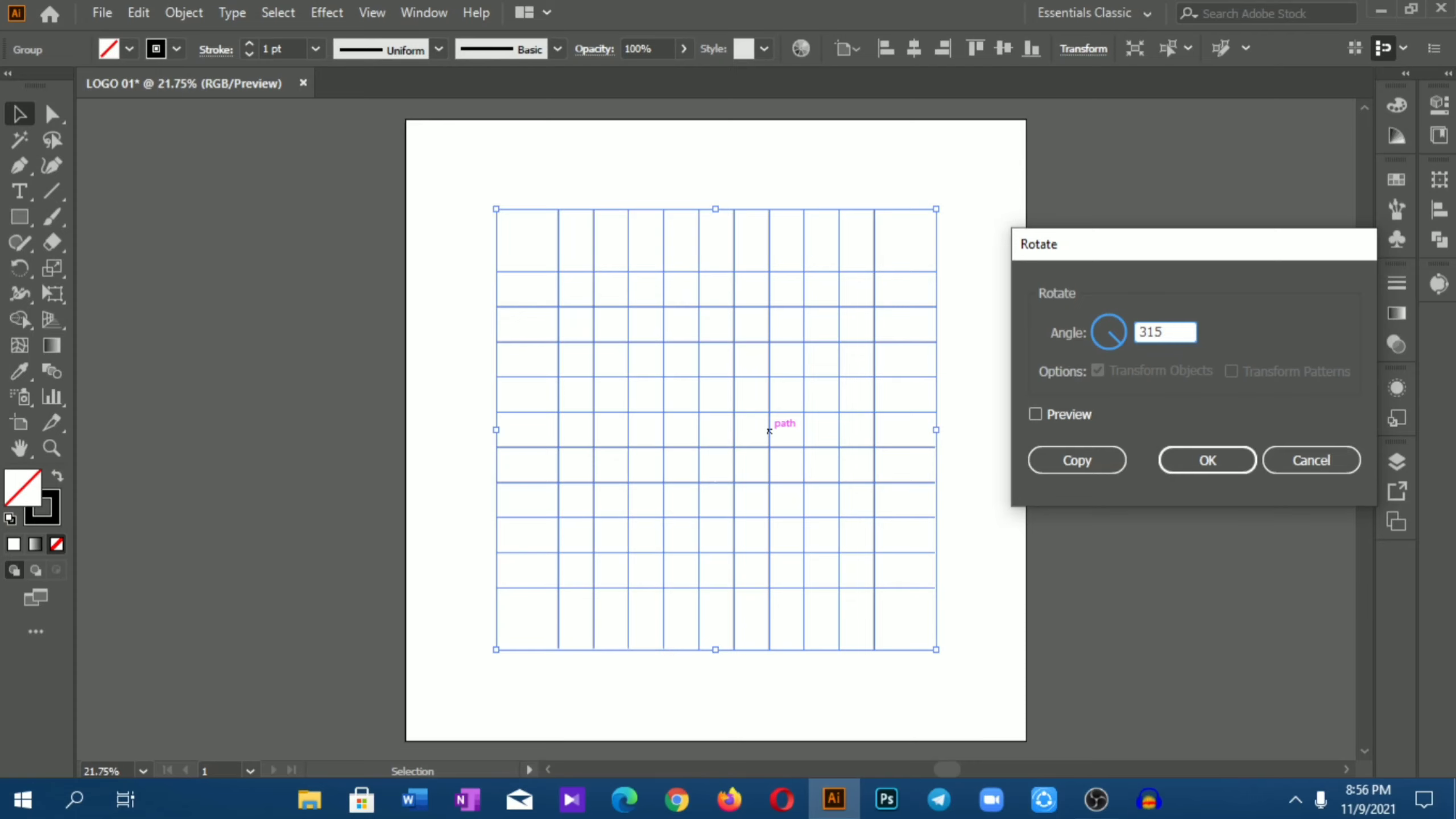
click(1181, 458)
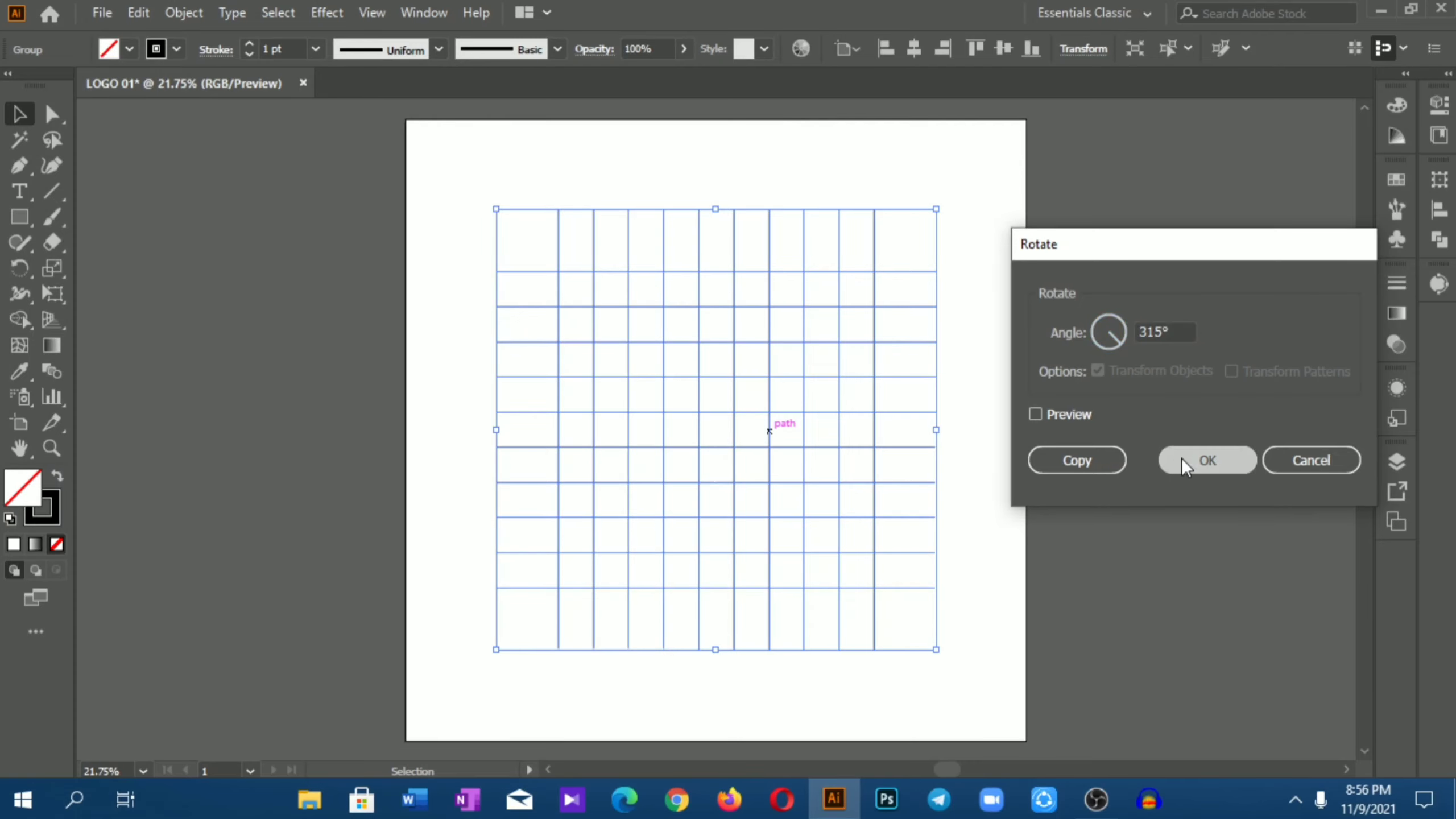
click(1117, 463)
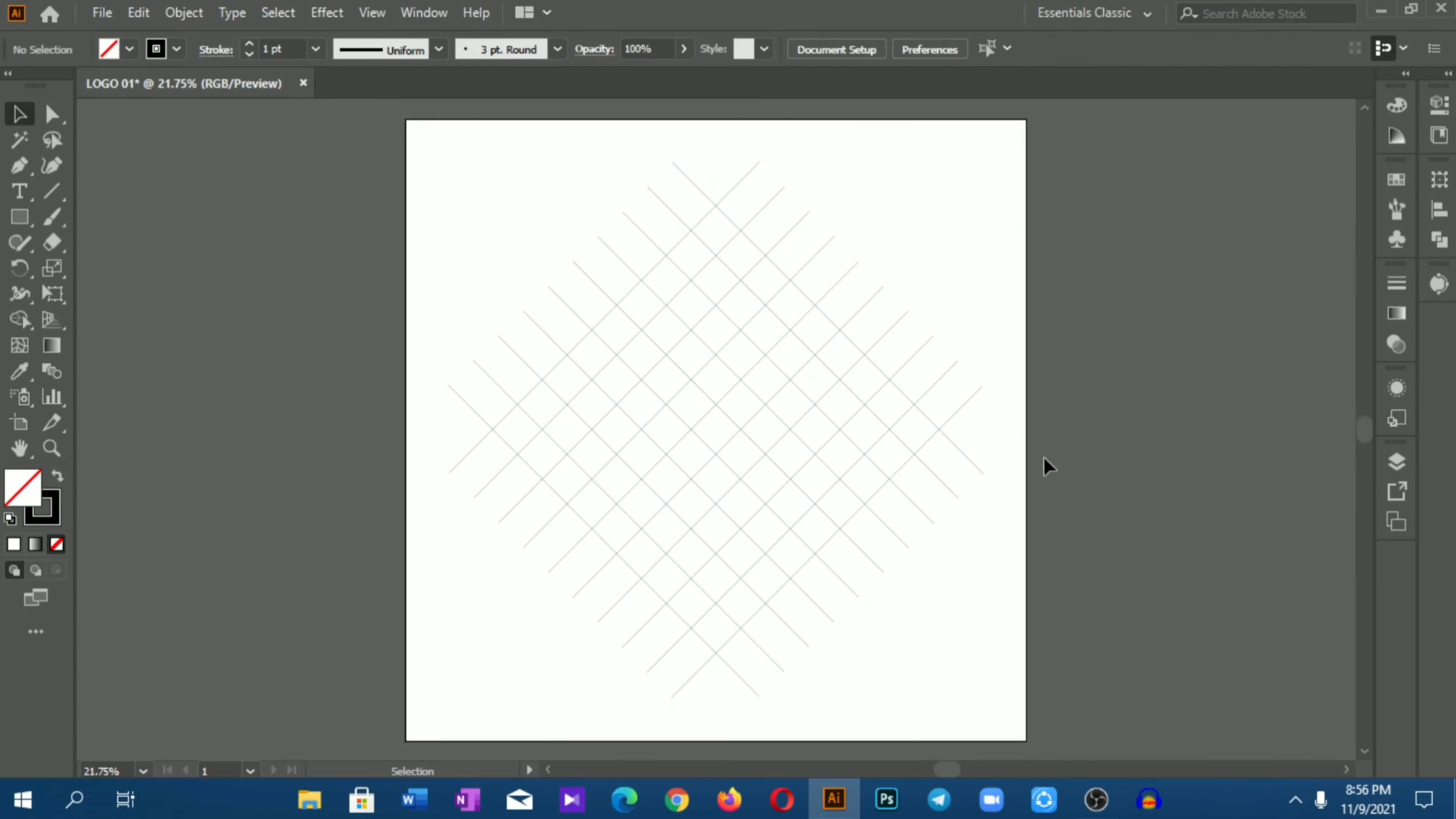
key(ctrl+plus)
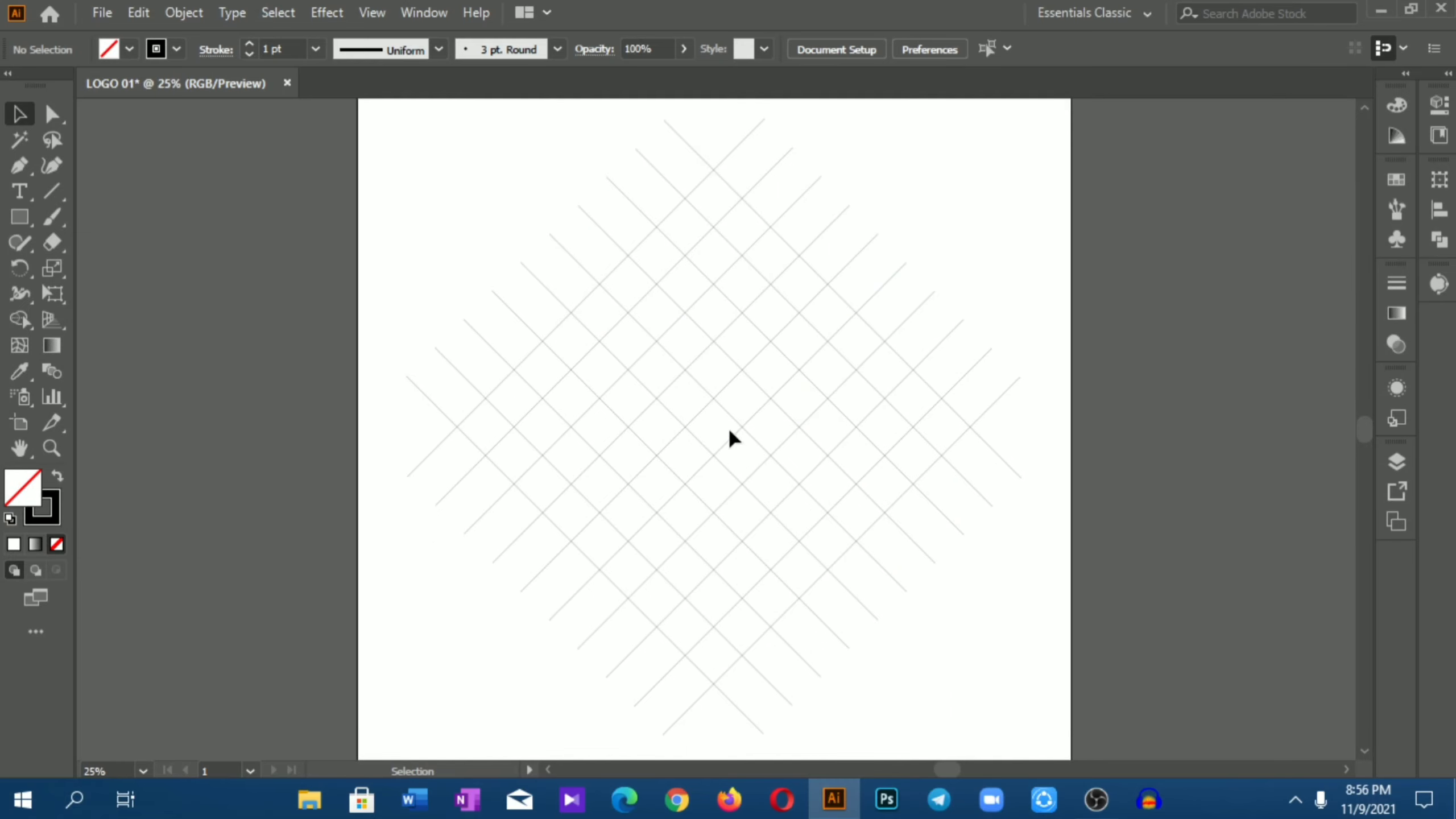
Swap the grid's fill and stroke to black fill, and merge central cells with Shape Builder into a solid diagonal T shape
scroll(696, 424, up, 1)
click(703, 396)
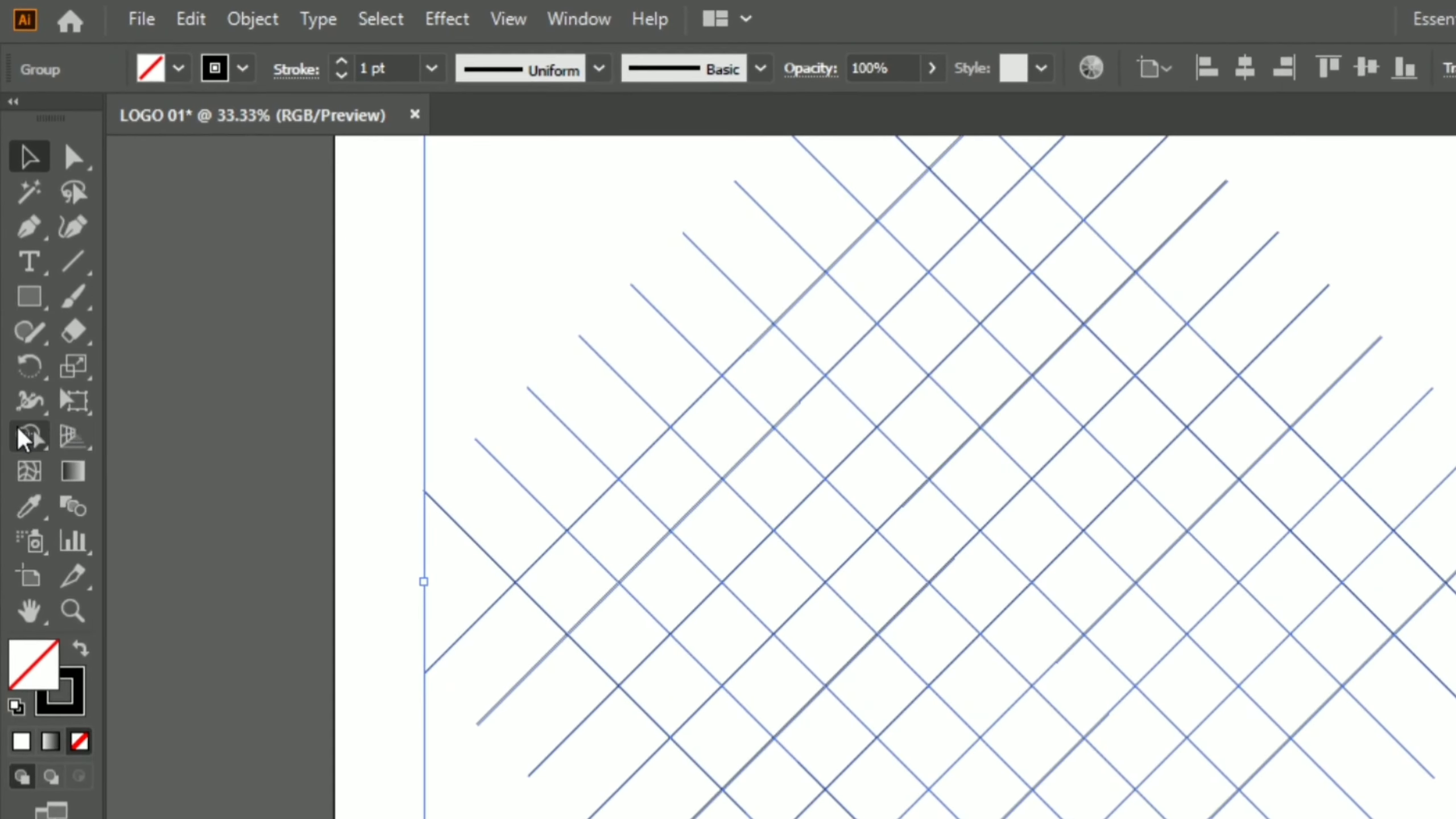
click(25, 438)
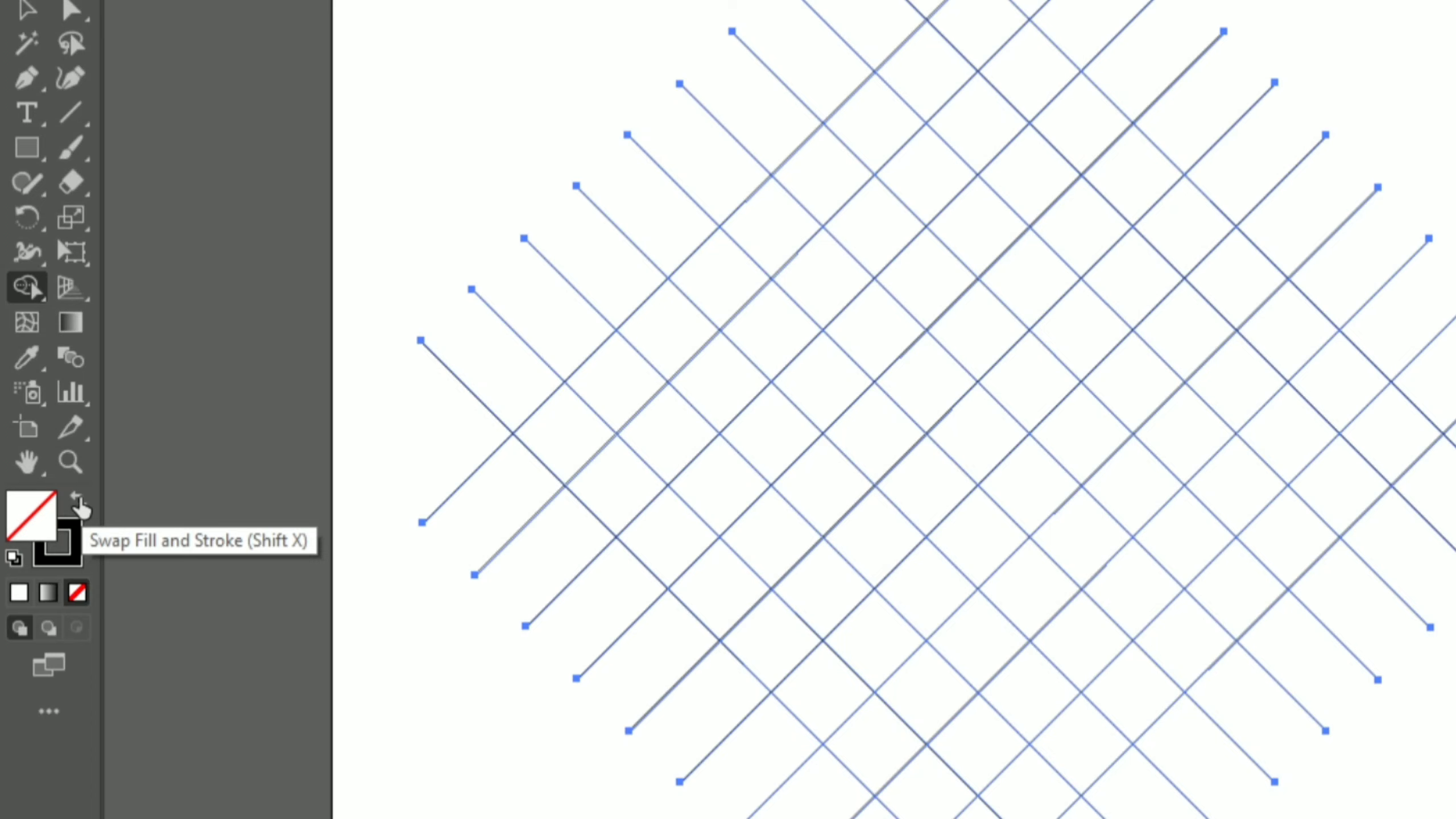
click(78, 501)
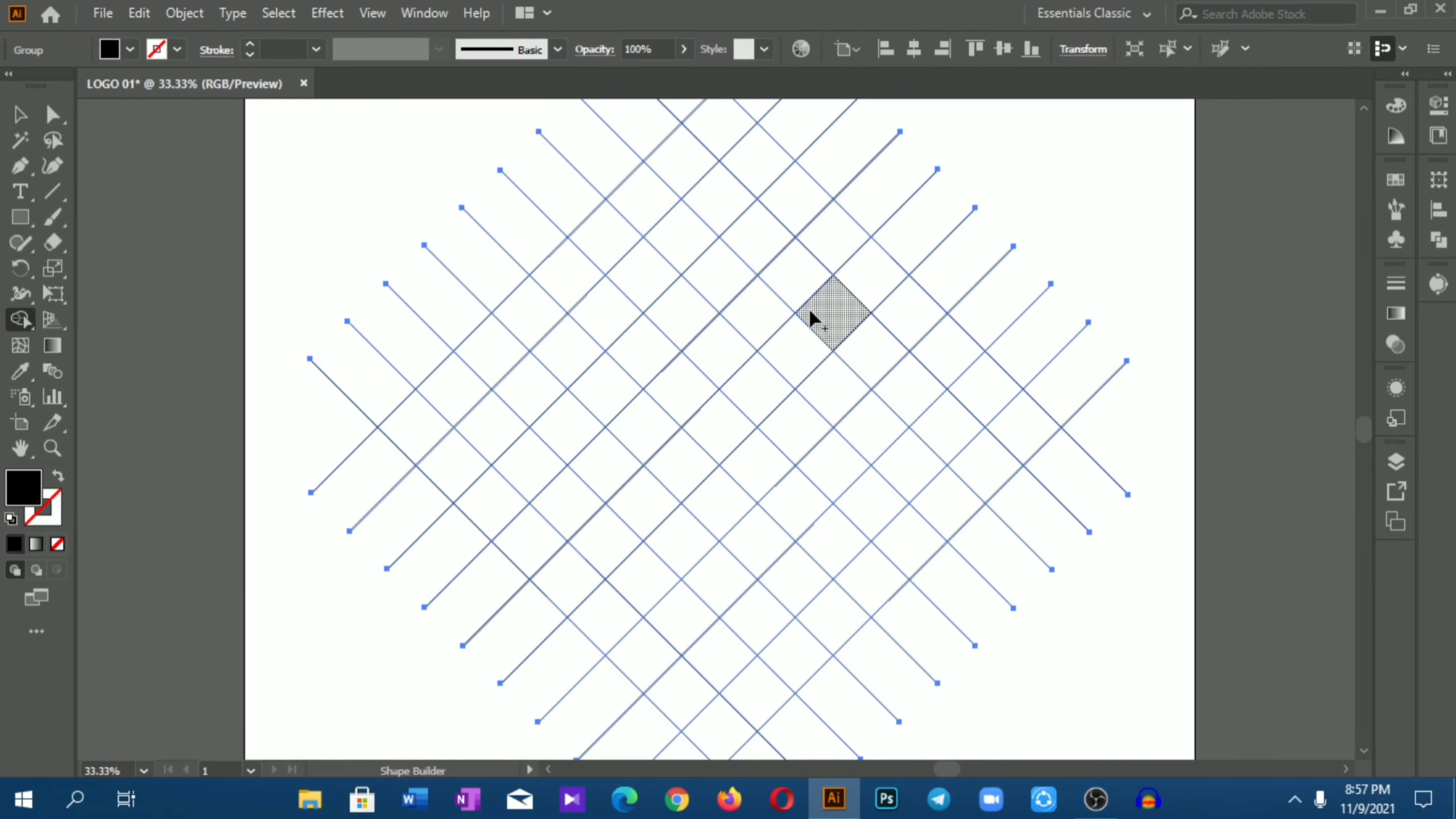
mouse_move(791, 341)
mouse_down()
mouse_move(653, 492)
mouse_move(577, 443)
mouse_move(722, 579)
mouse_up()
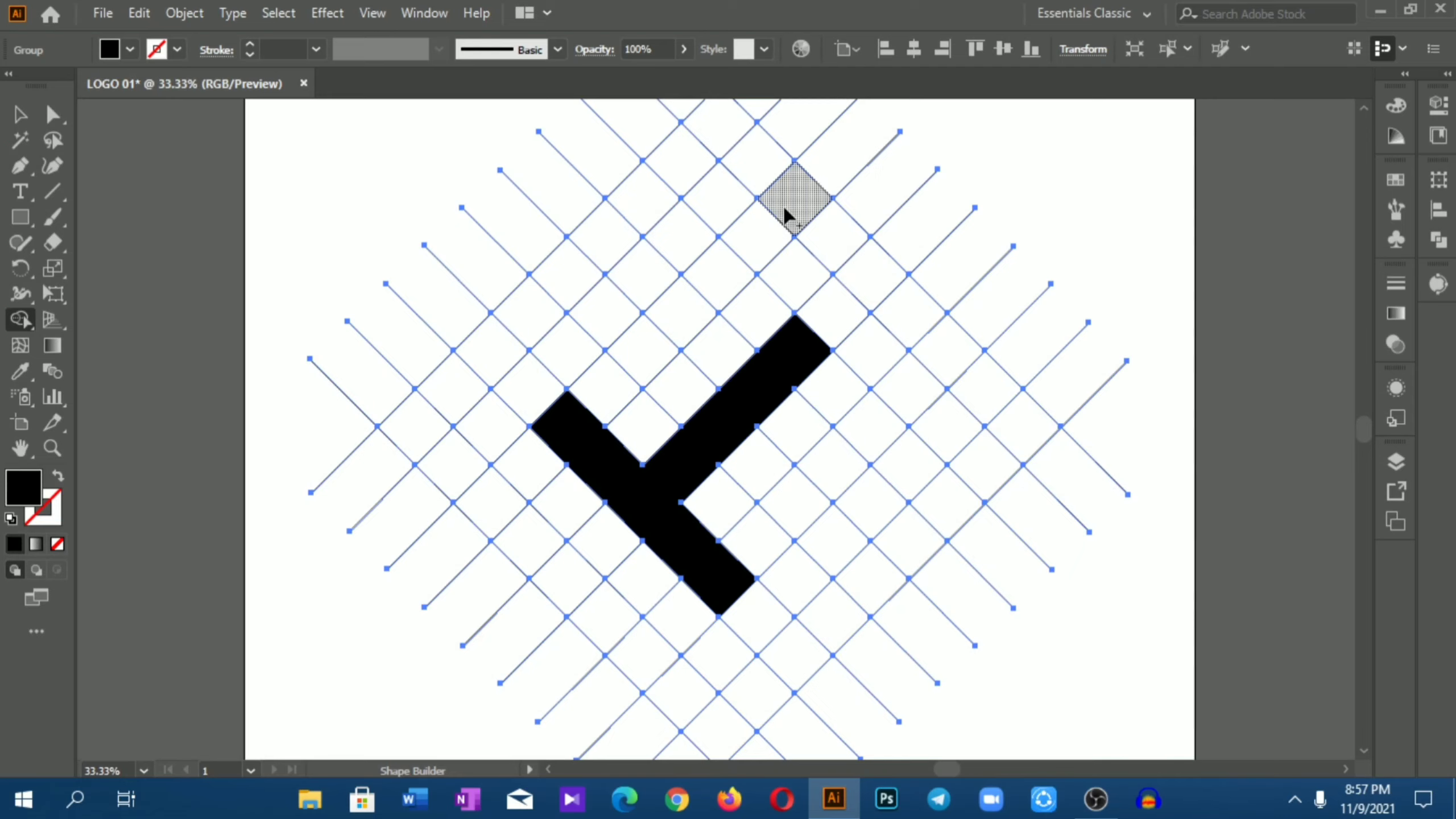
Merge grid cells with Shape Builder into a hooked band around the T shape and an outer diamond frame open at the upper right
mouse_move(785, 215)
mouse_down()
mouse_move(934, 331)
mouse_move(920, 380)
mouse_move(803, 495)
mouse_up()
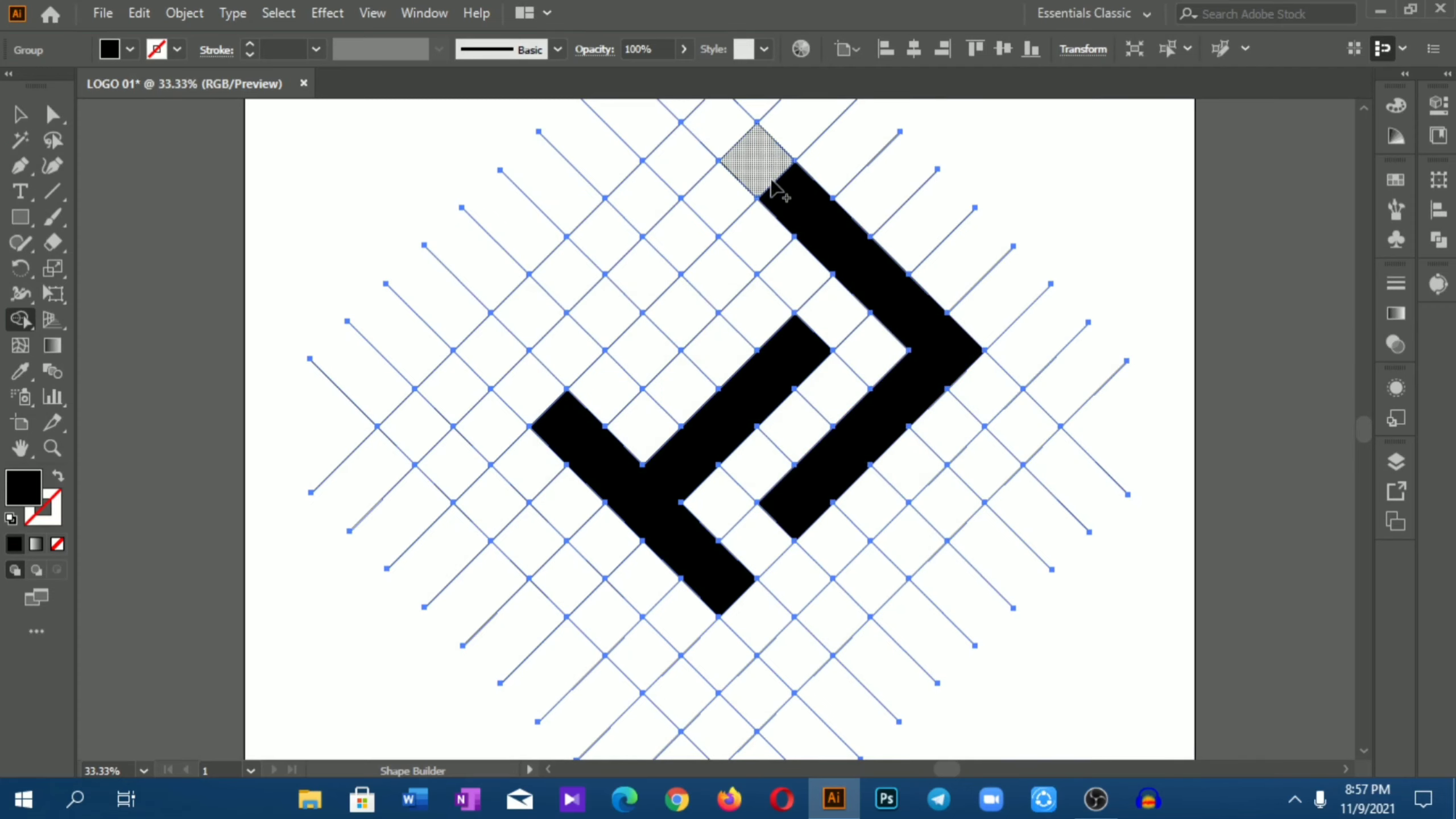
drag(773, 220, 655, 343)
mouse_move(715, 123)
mouse_down()
mouse_move(611, 270)
mouse_move(419, 426)
mouse_move(582, 605)
mouse_move(712, 719)
mouse_move(855, 618)
mouse_move(1005, 475)
mouse_move(1026, 430)
mouse_up()
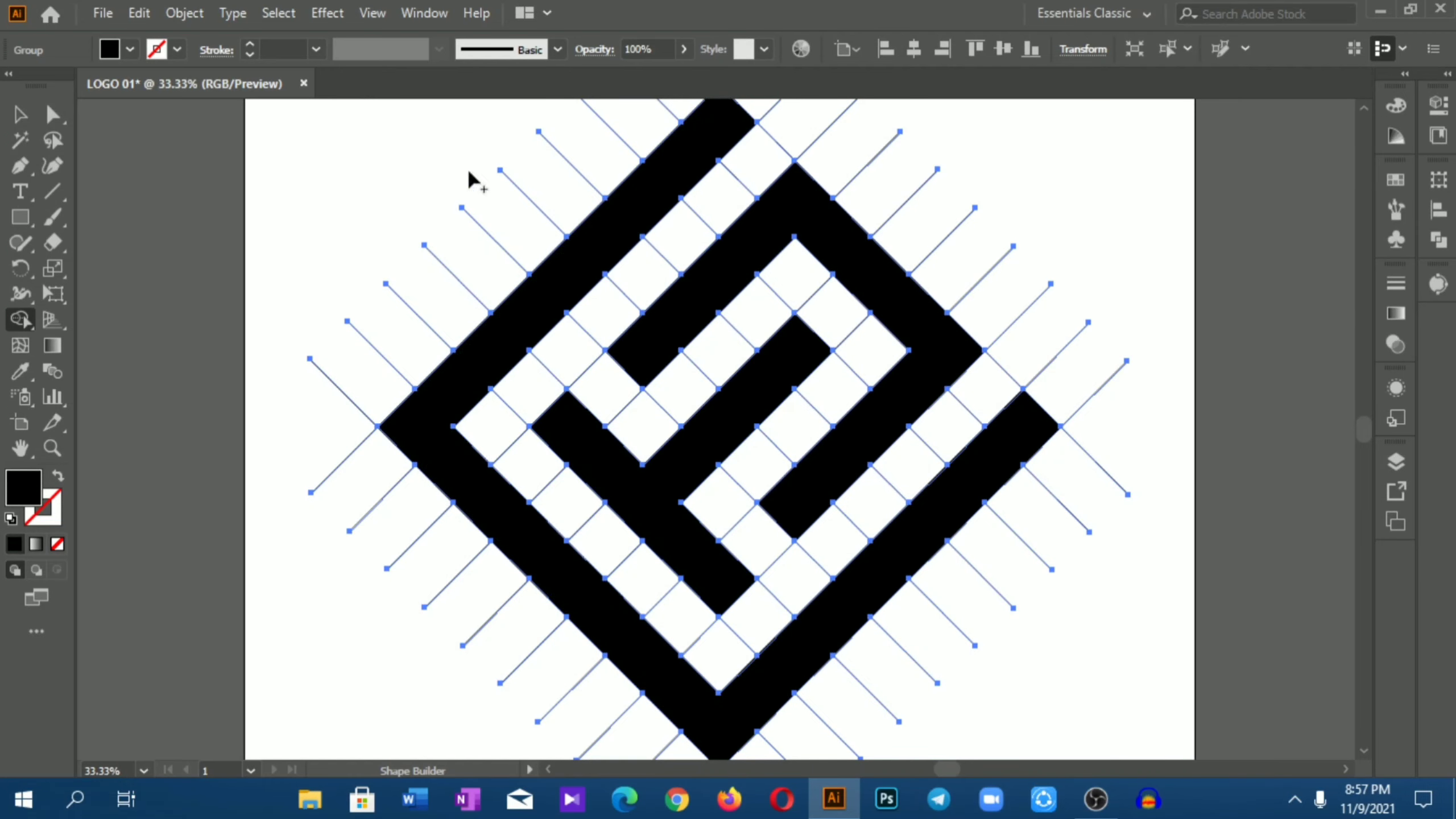
Select all leftover grid lines with the Magic Wand and delete them, keeping only the black logo shapes
click(17, 116)
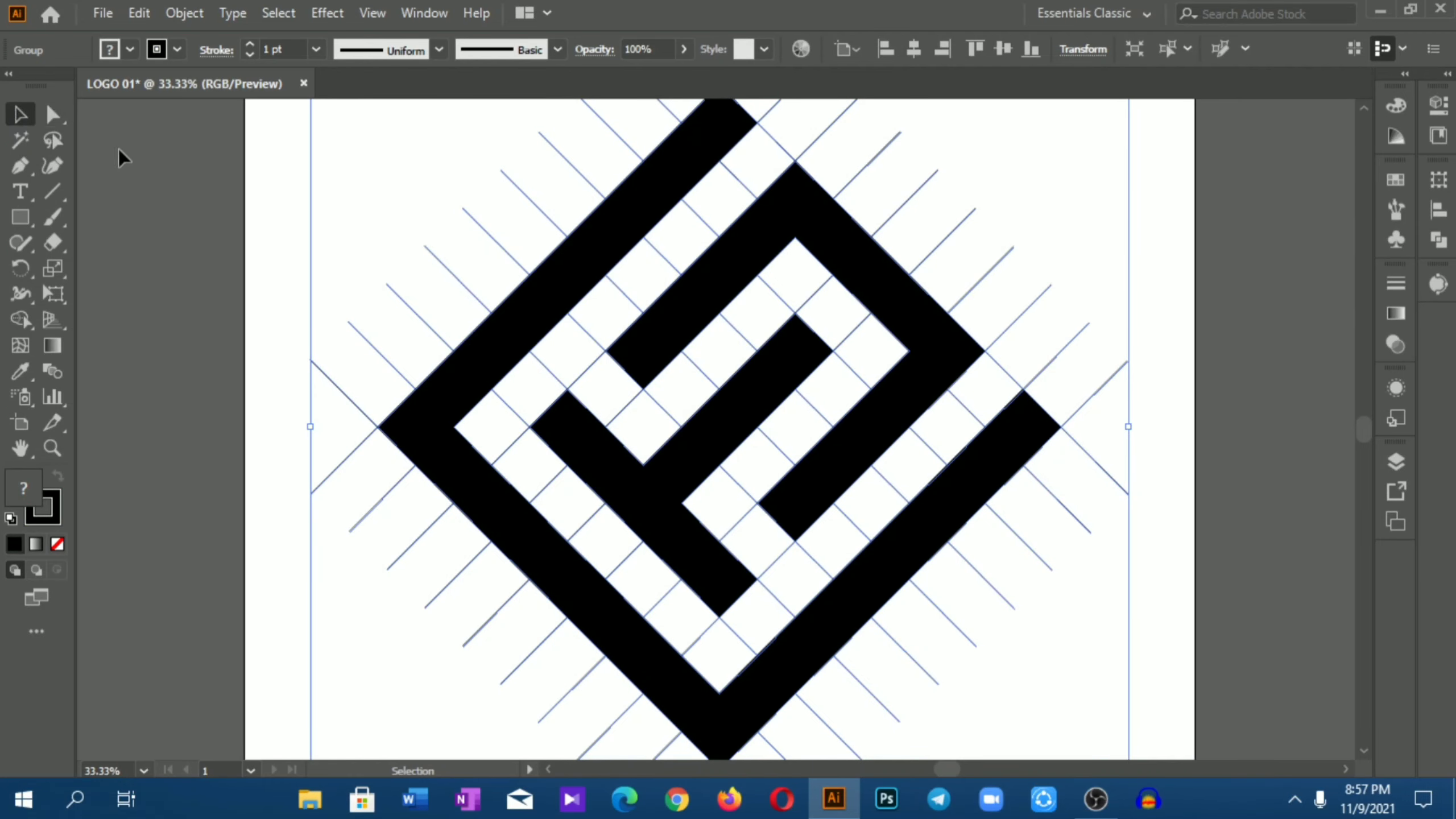
click(235, 220)
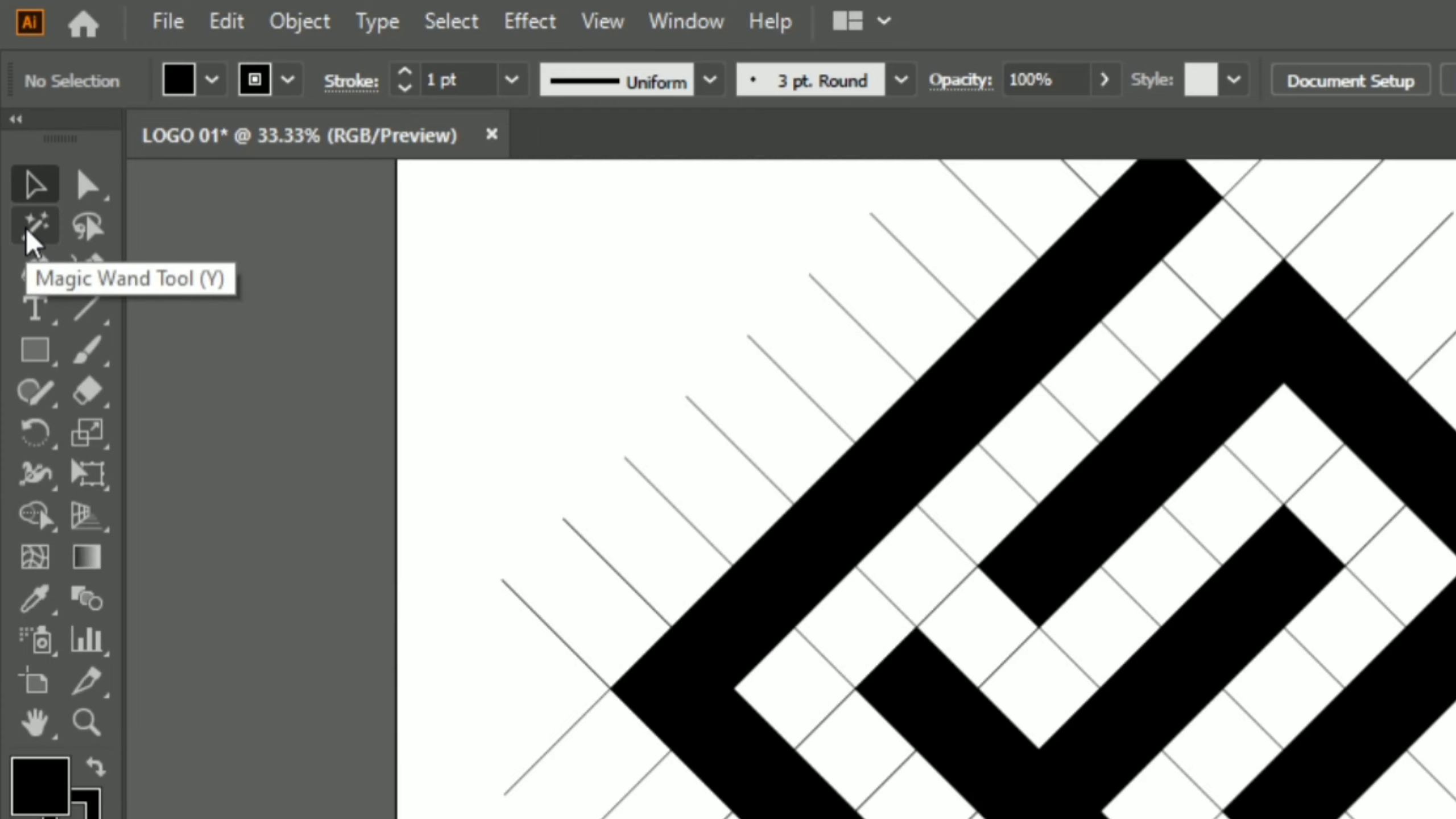
click(28, 232)
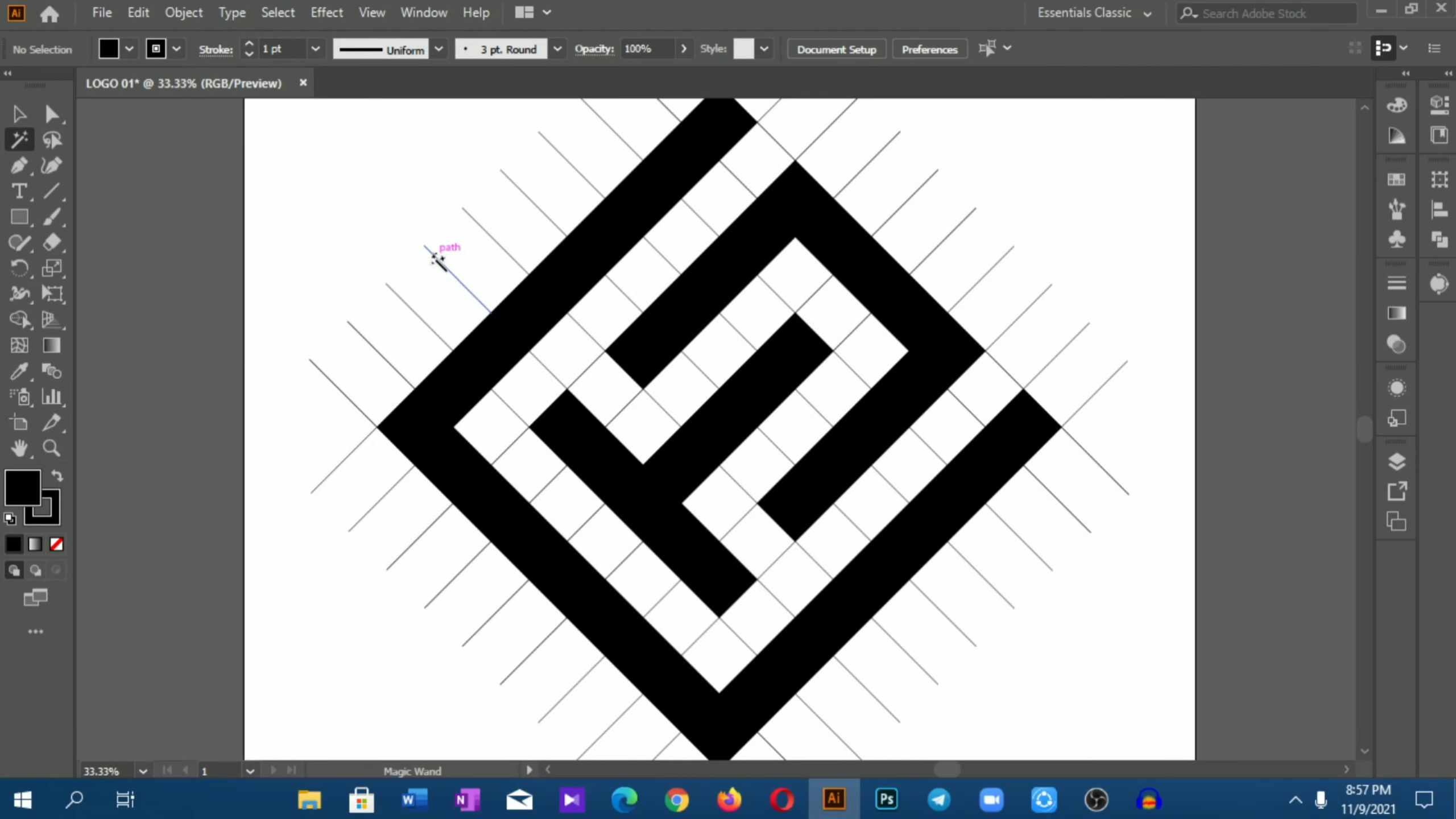
click(437, 259)
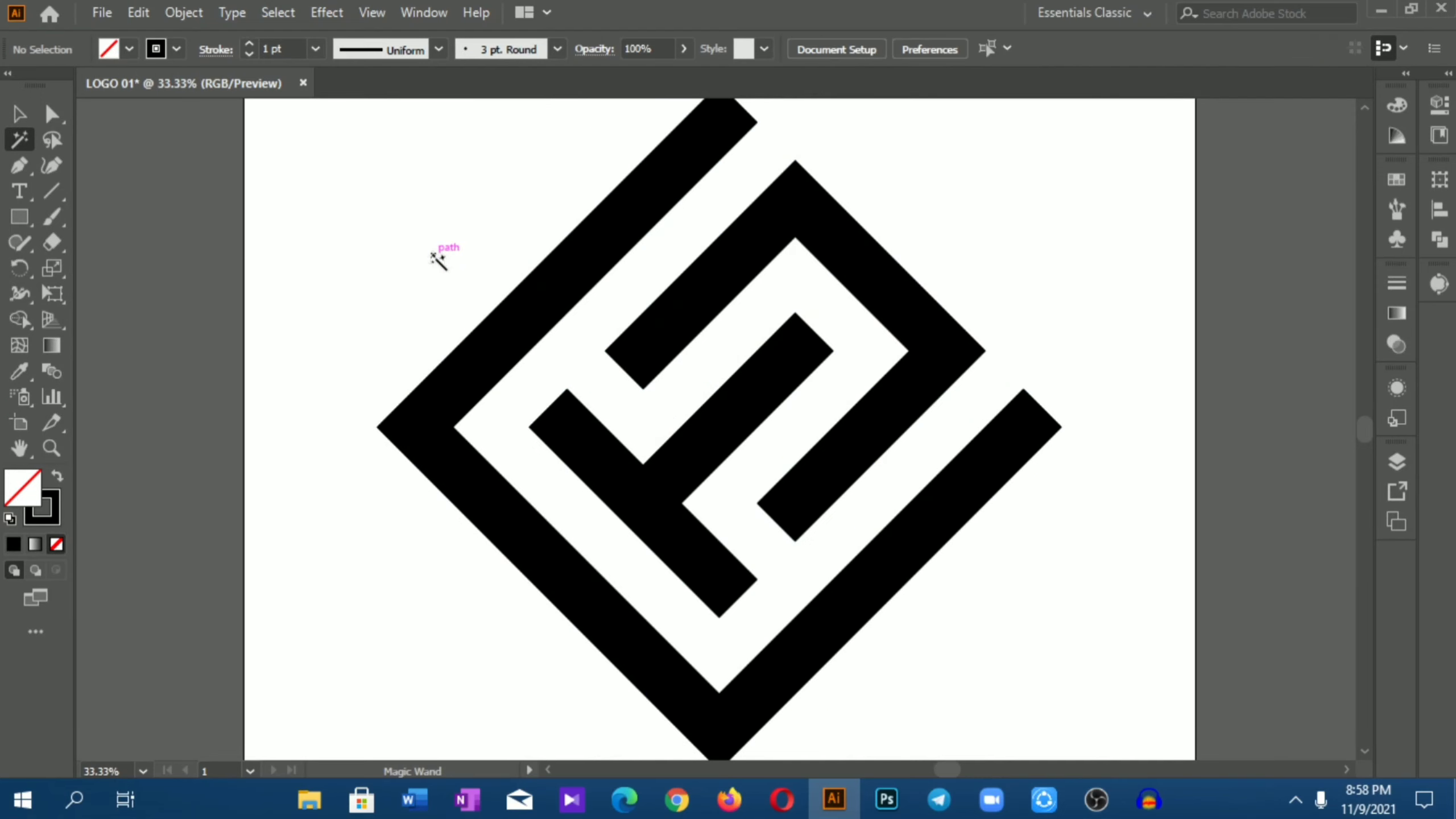
Offset the paths of the whole logo group by 20 px with miter joins and a miter limit of 4
click(19, 114)
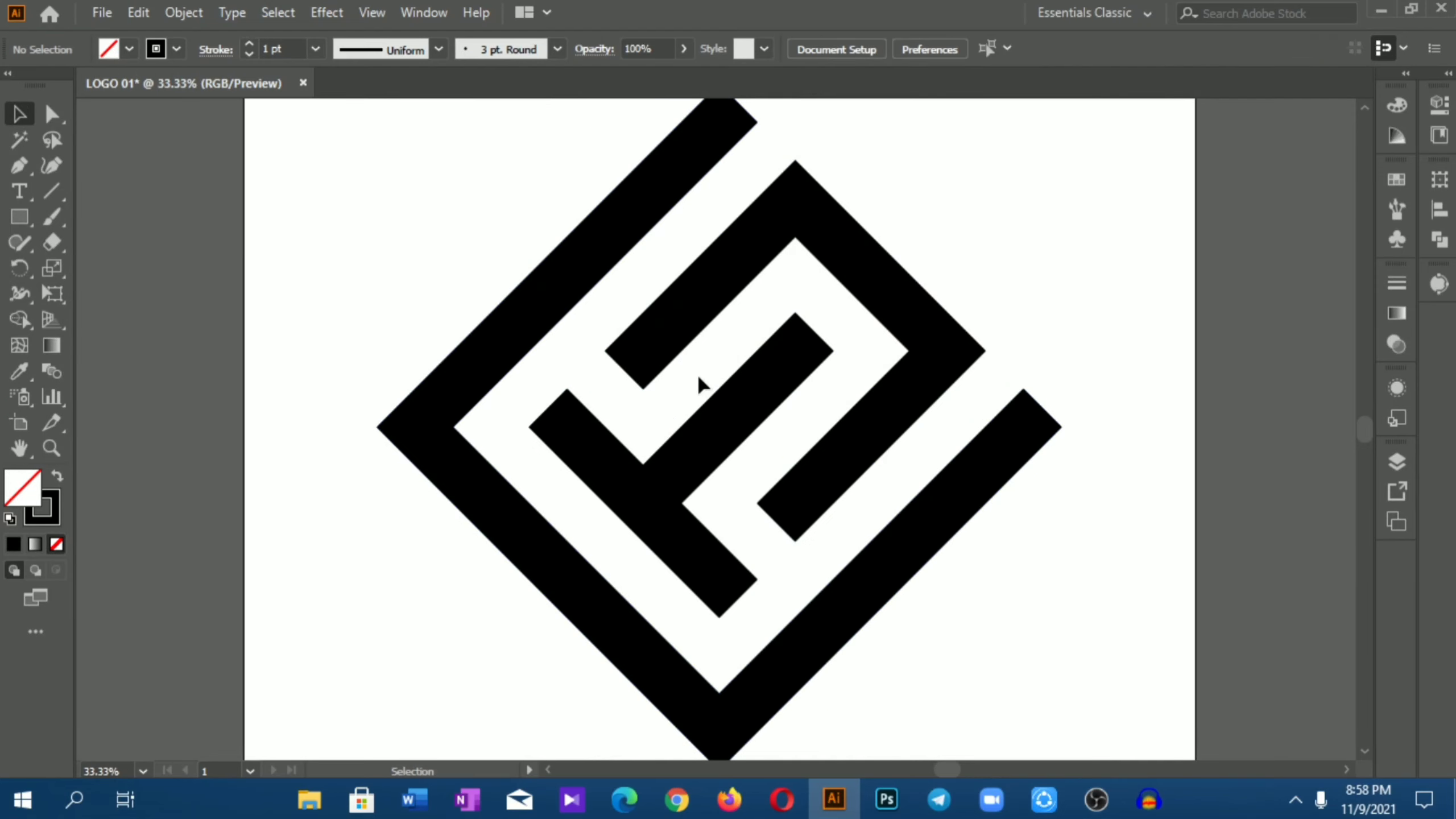
scroll(698, 373, down, 1)
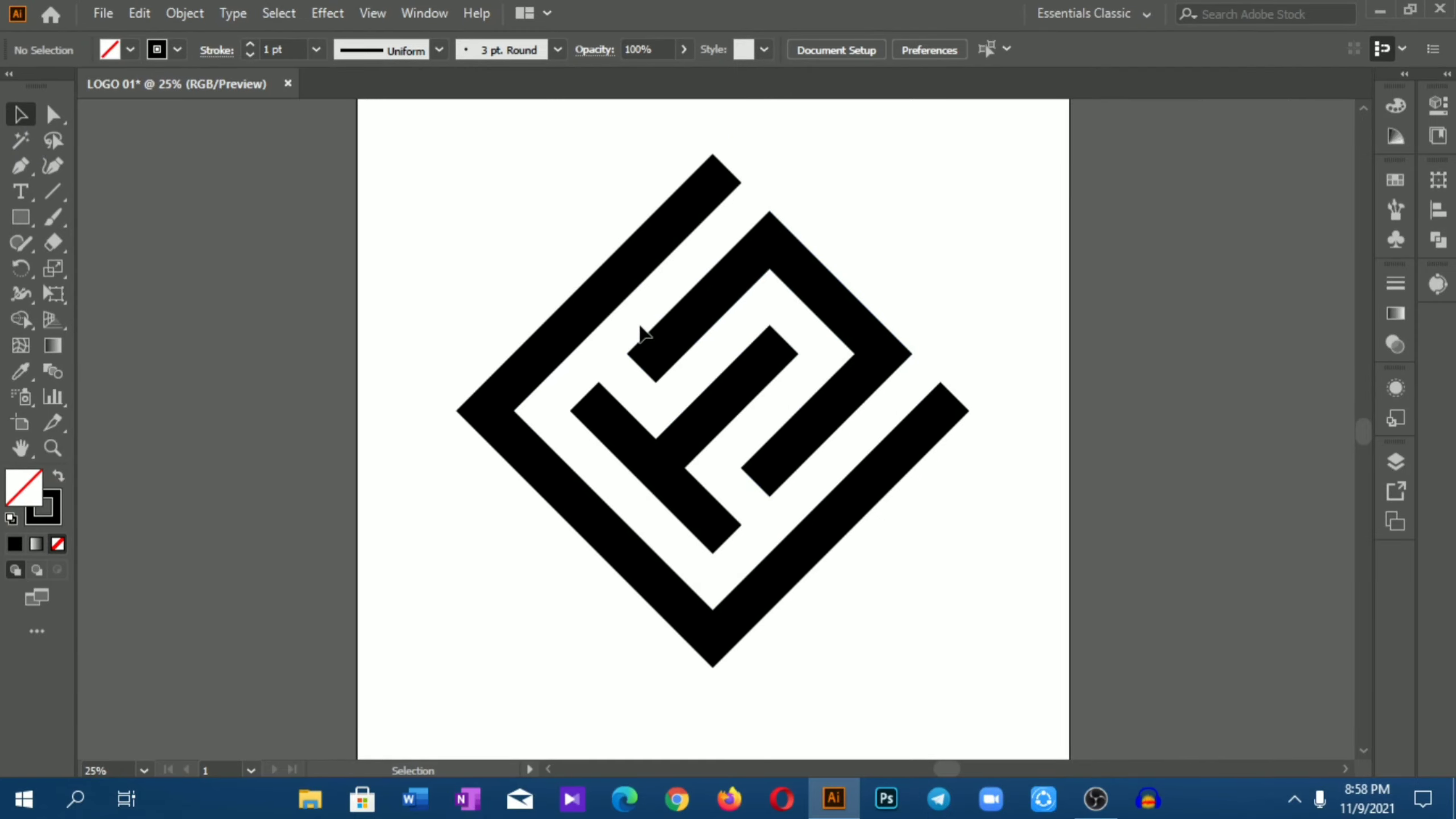
drag(538, 239, 828, 536)
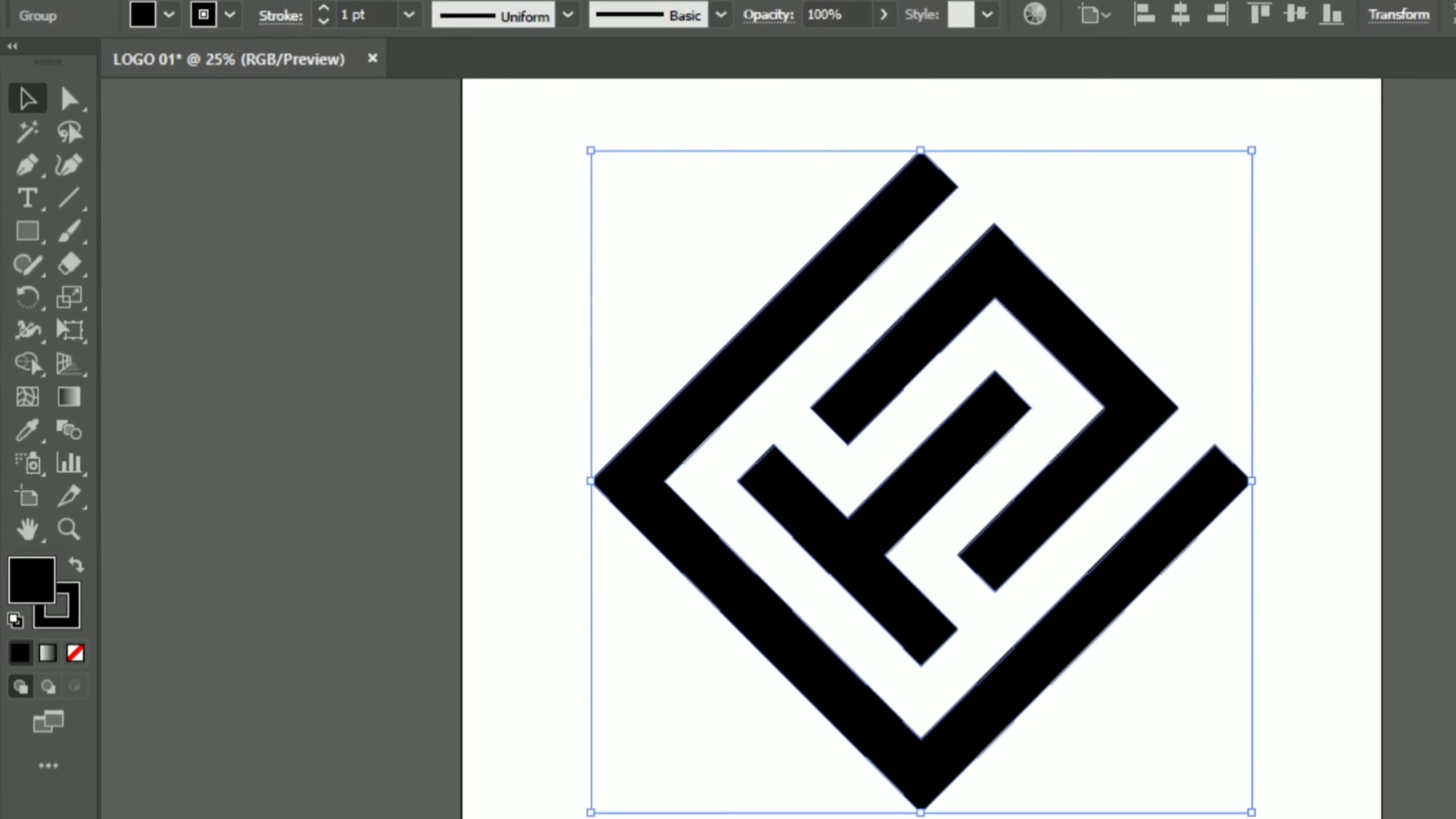
click(303, 0)
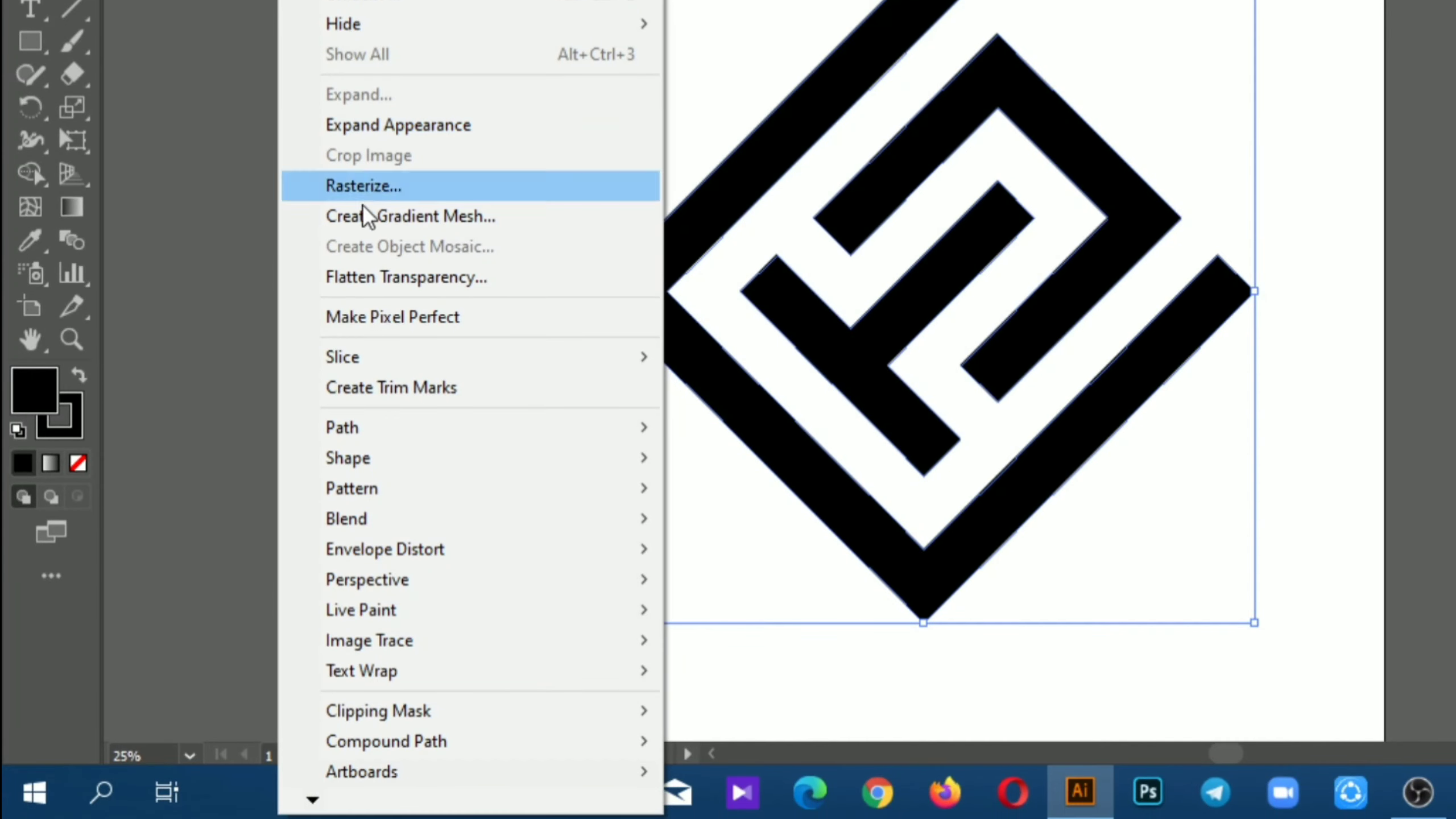
mouse_move(374, 427)
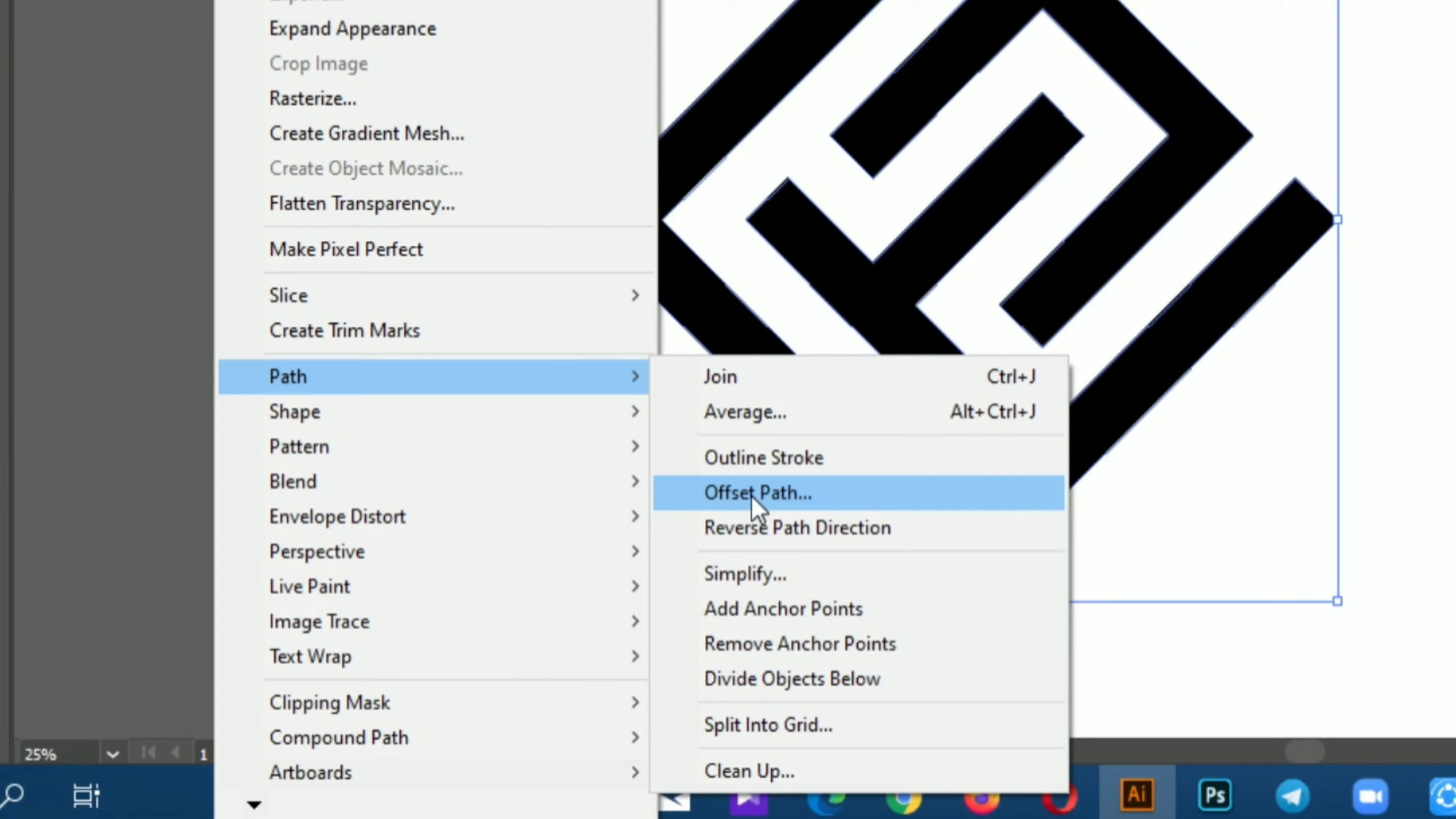
click(751, 493)
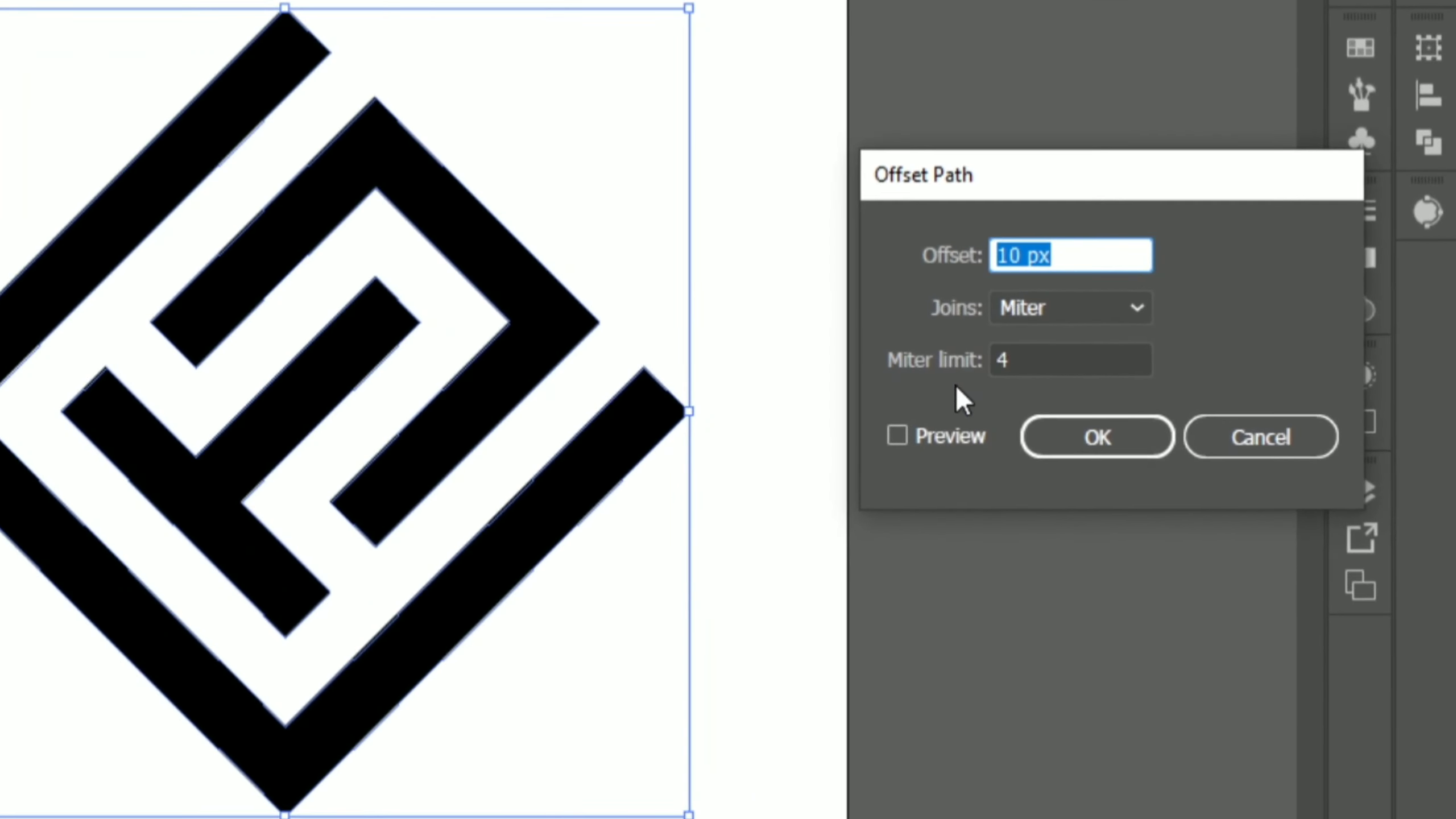
click(904, 437)
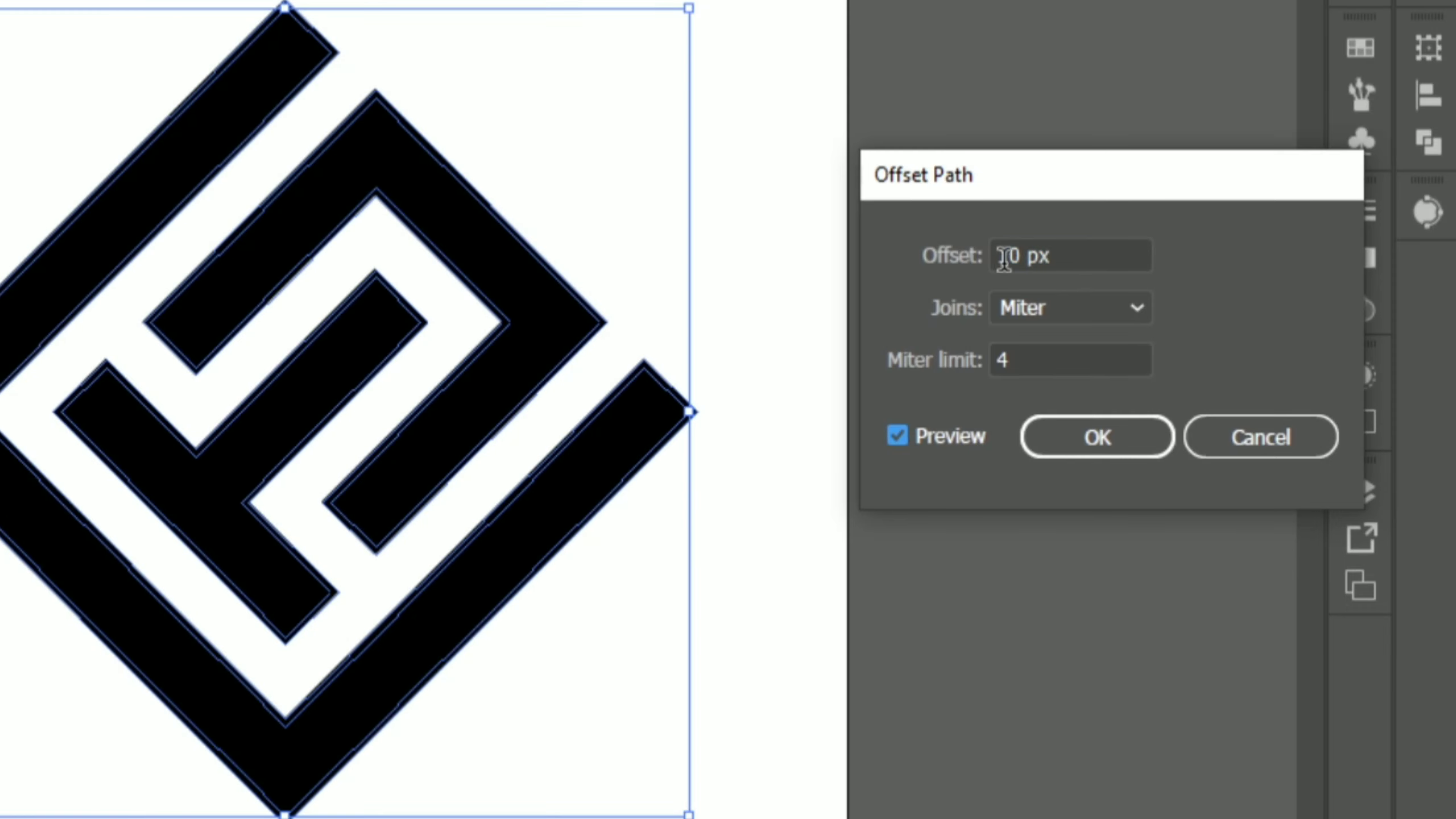
drag(1009, 256, 992, 258)
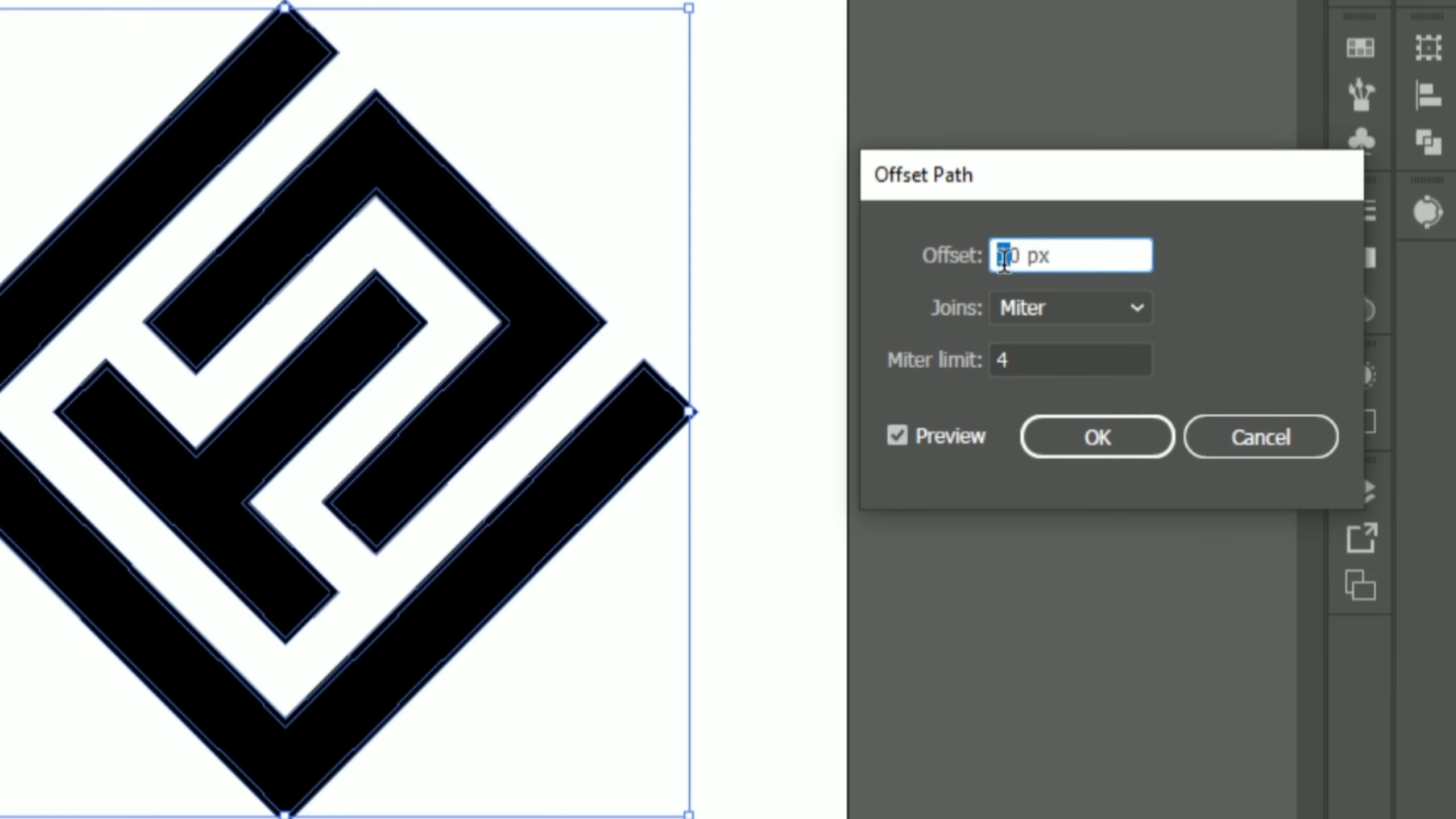
text(2)
click(897, 436)
click(897, 435)
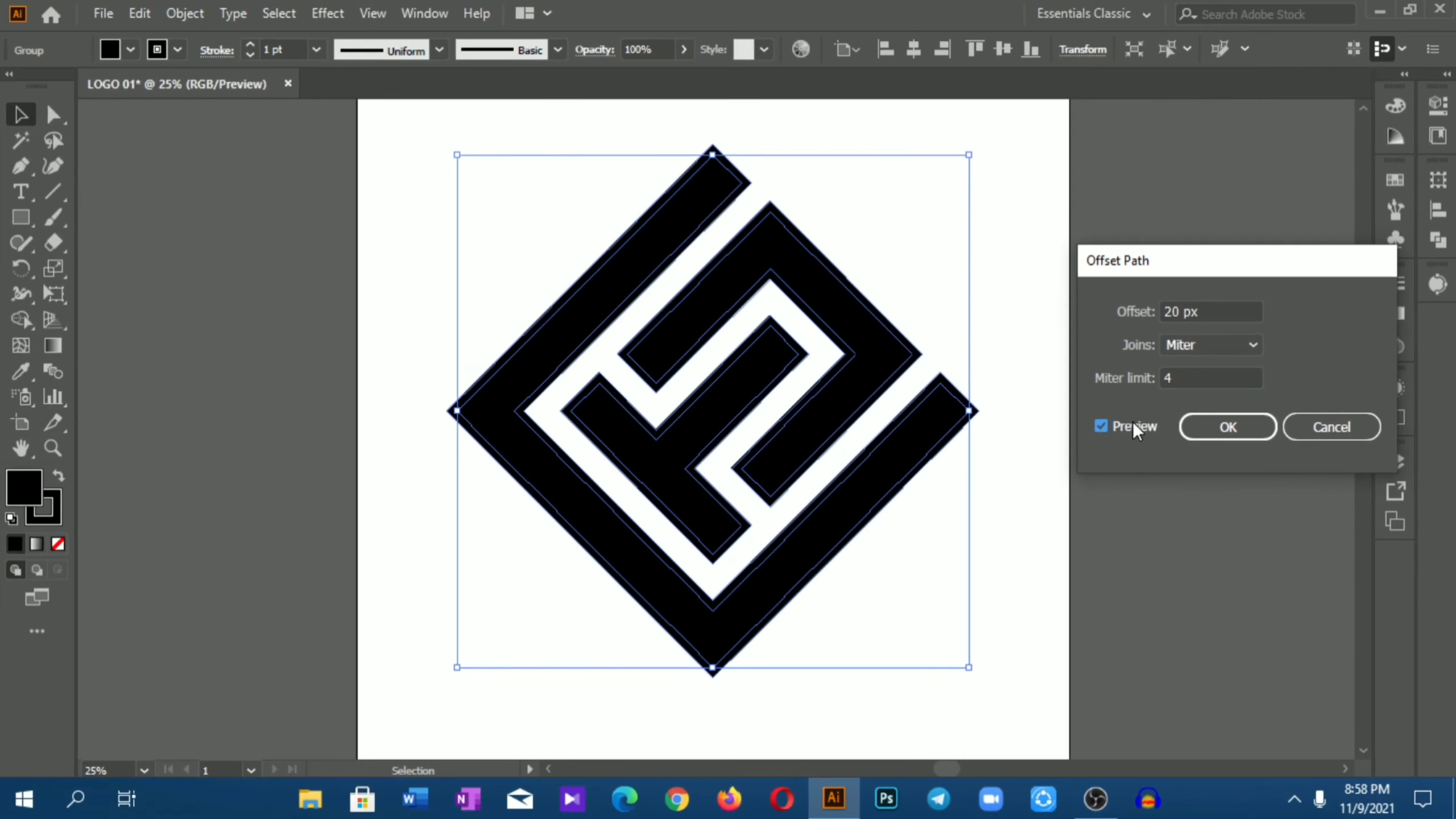
click(1217, 431)
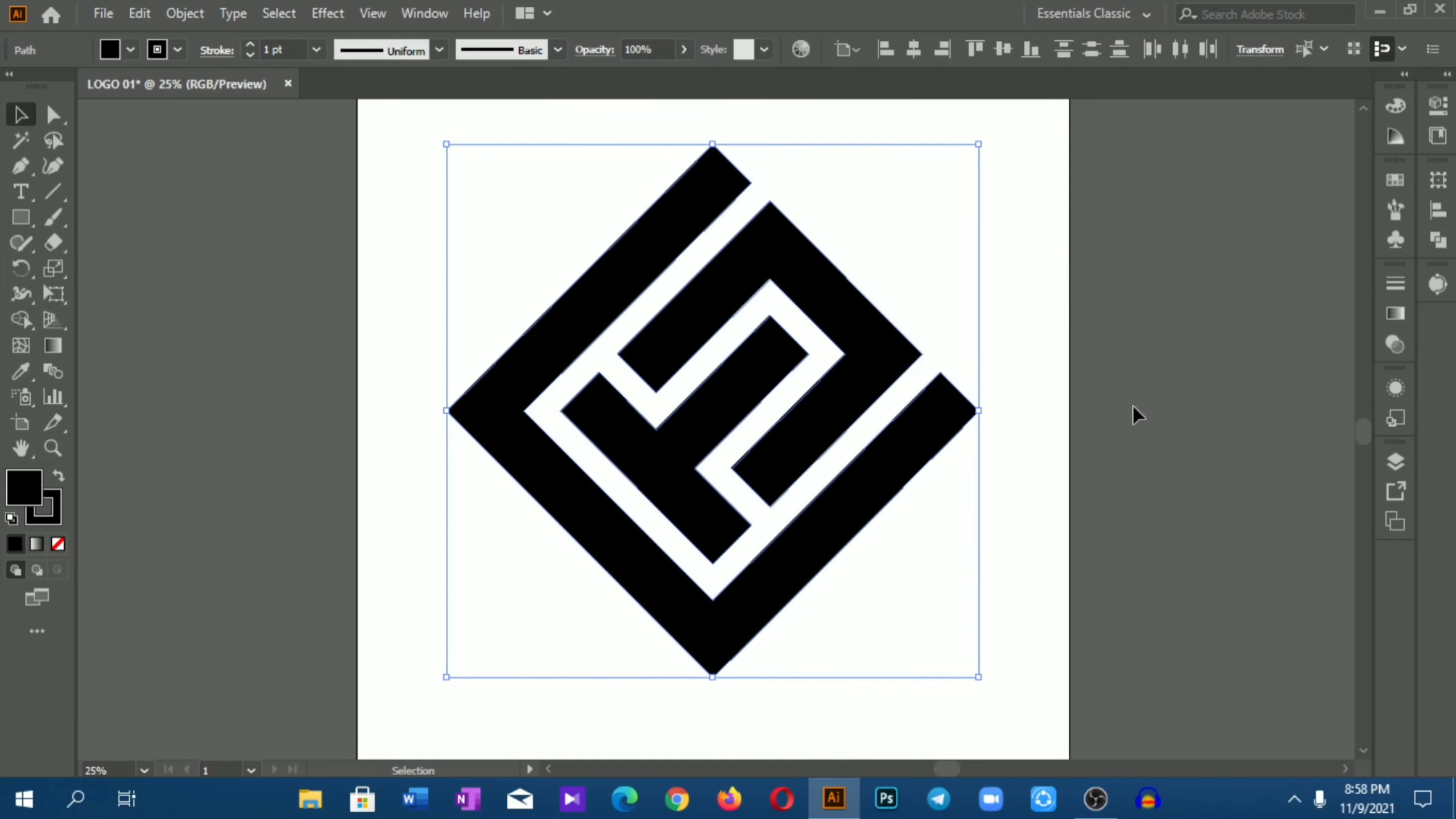
Unite the original logo shapes with their offset outlines using Pathfinder, and deselect the result
click(972, 453)
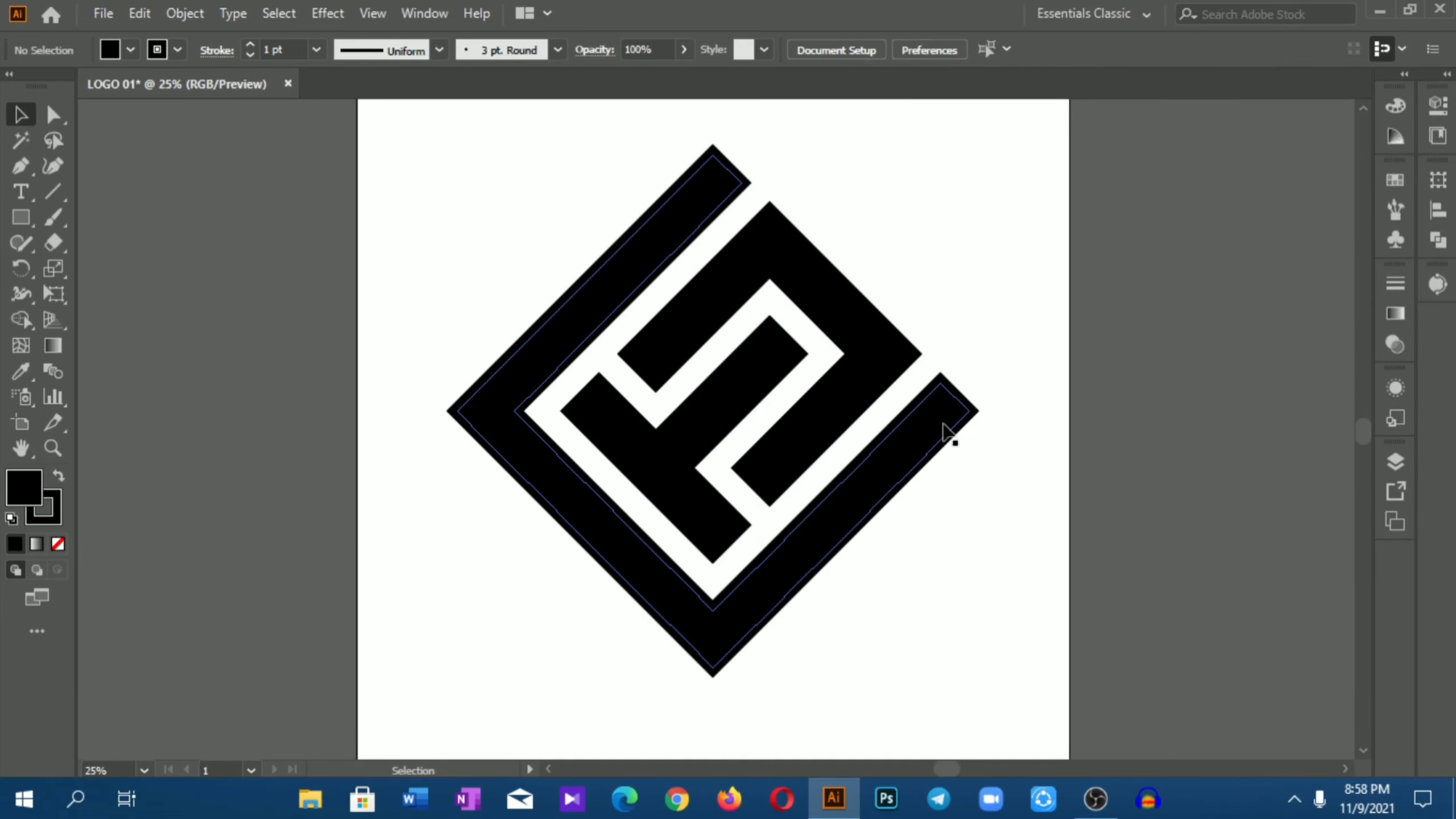
click(945, 435)
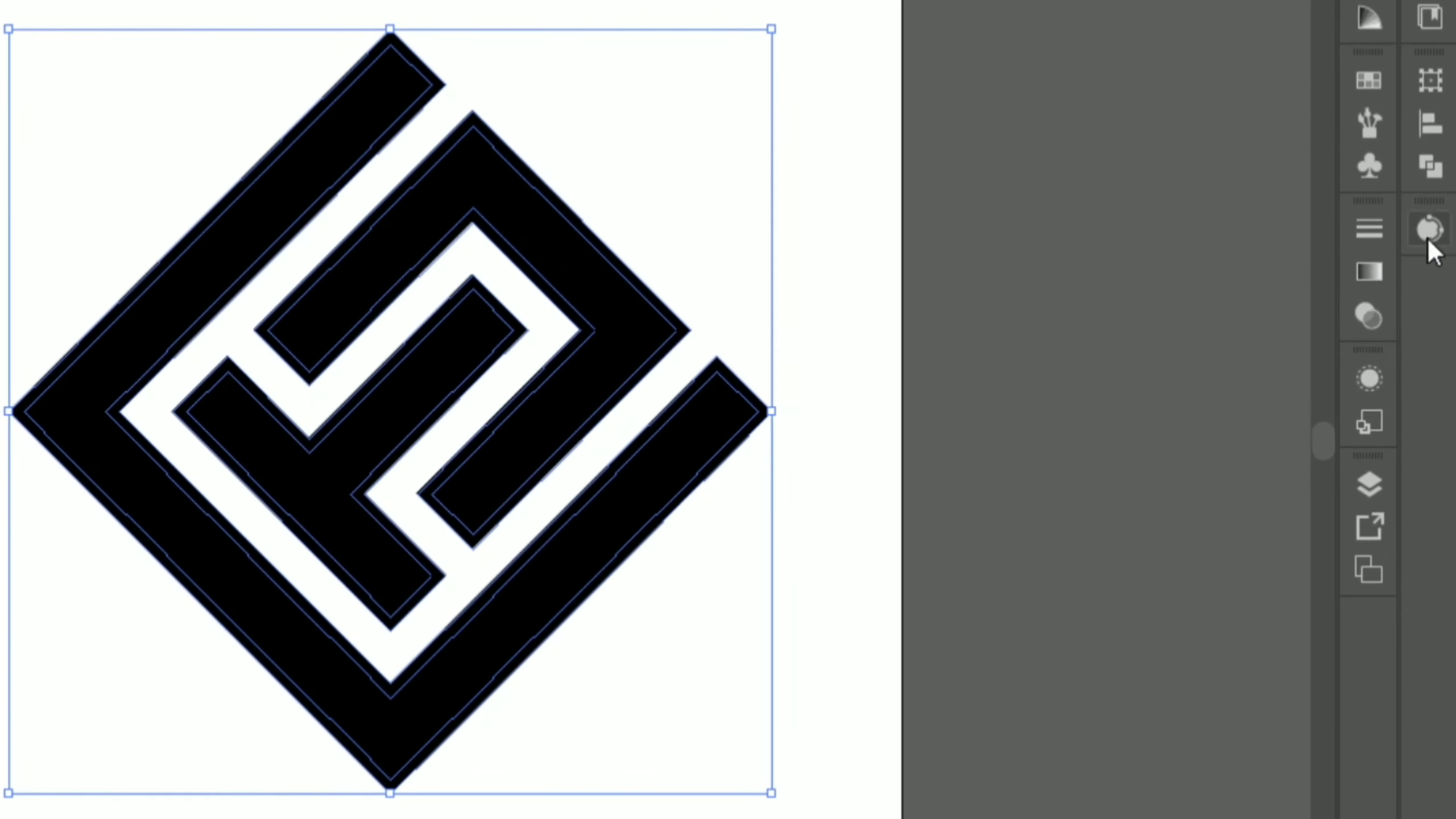
click(1432, 166)
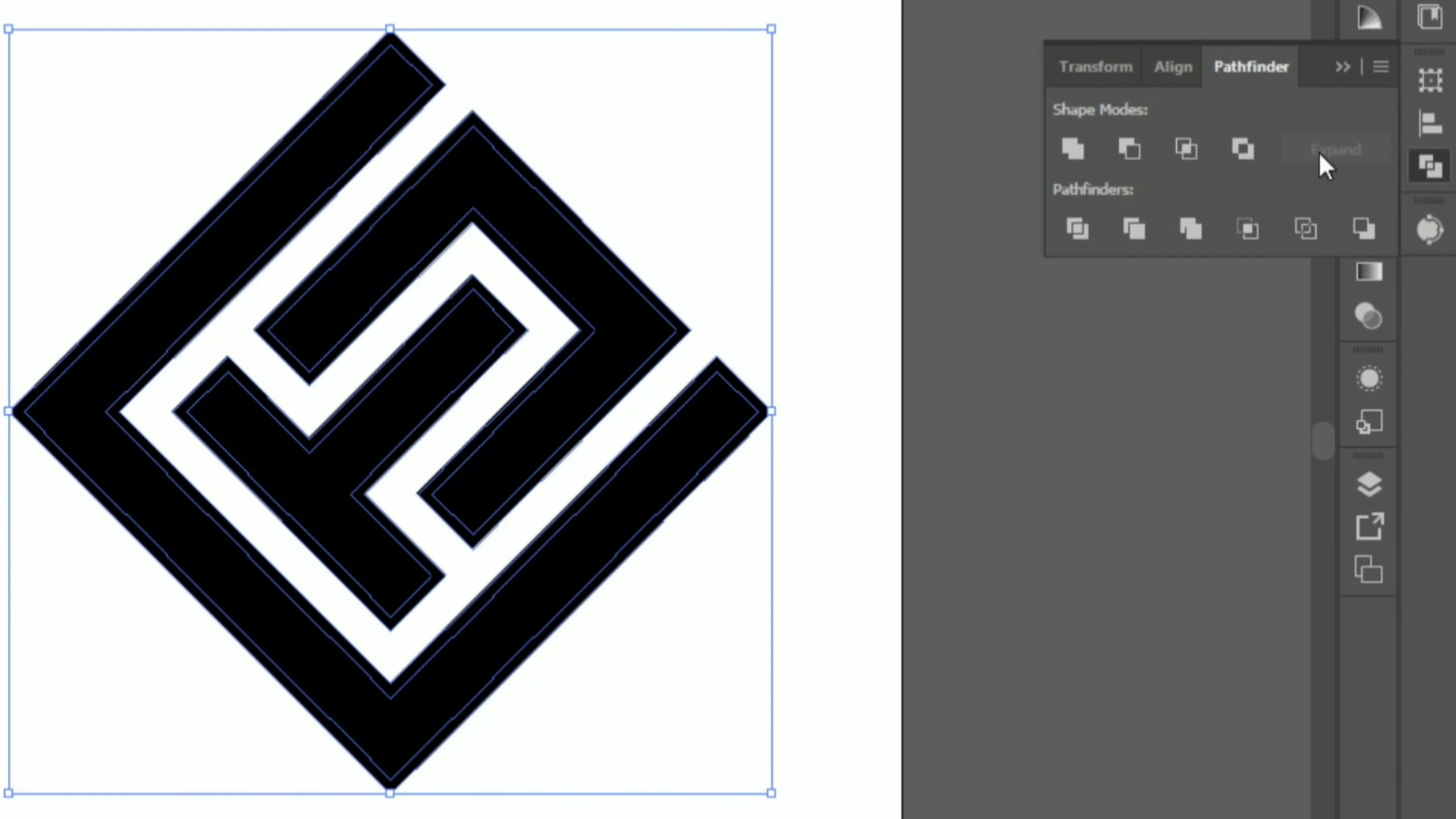
click(1073, 149)
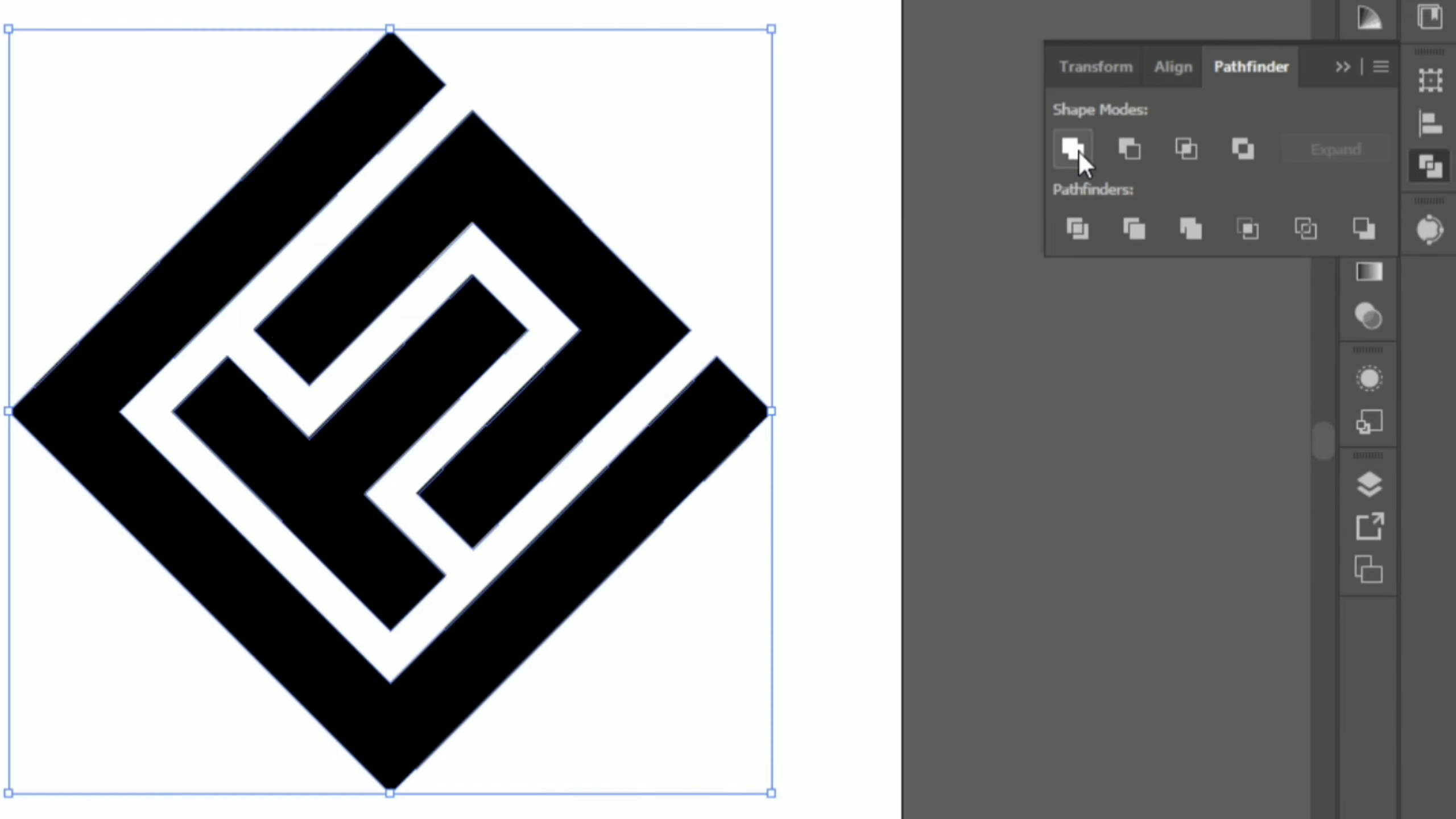
click(1342, 69)
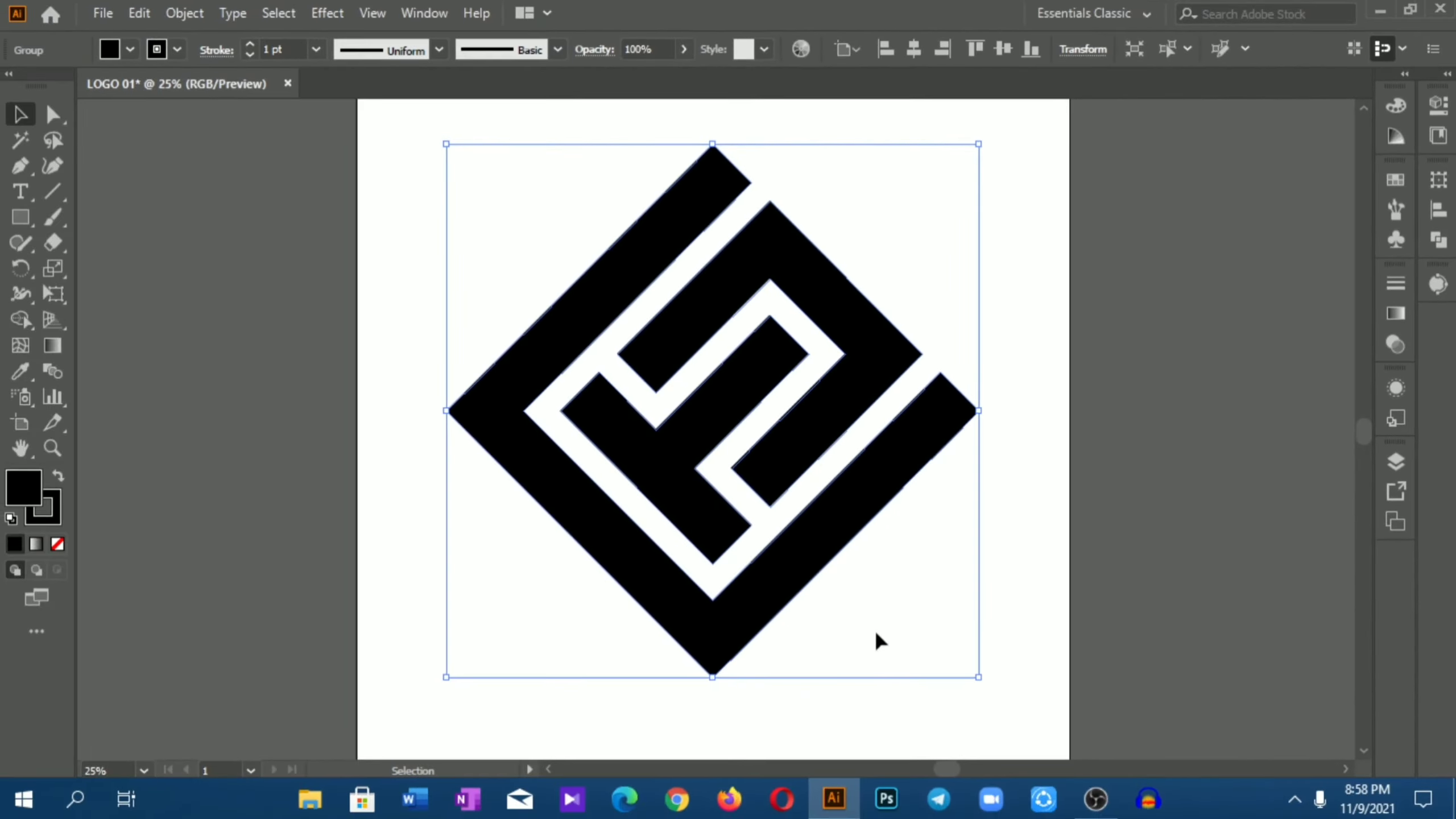
click(1026, 628)
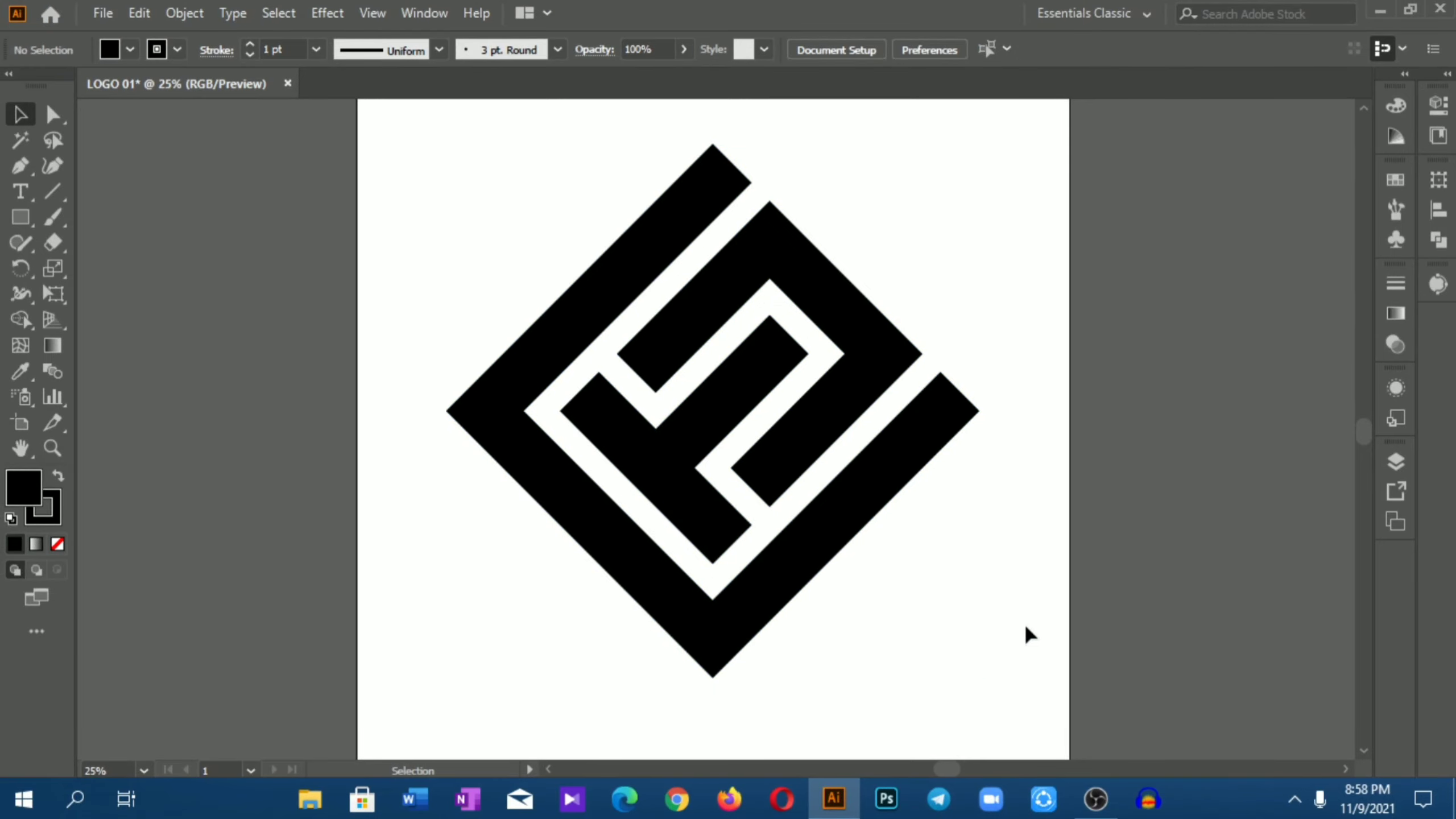
scroll(780, 482, down, 1)
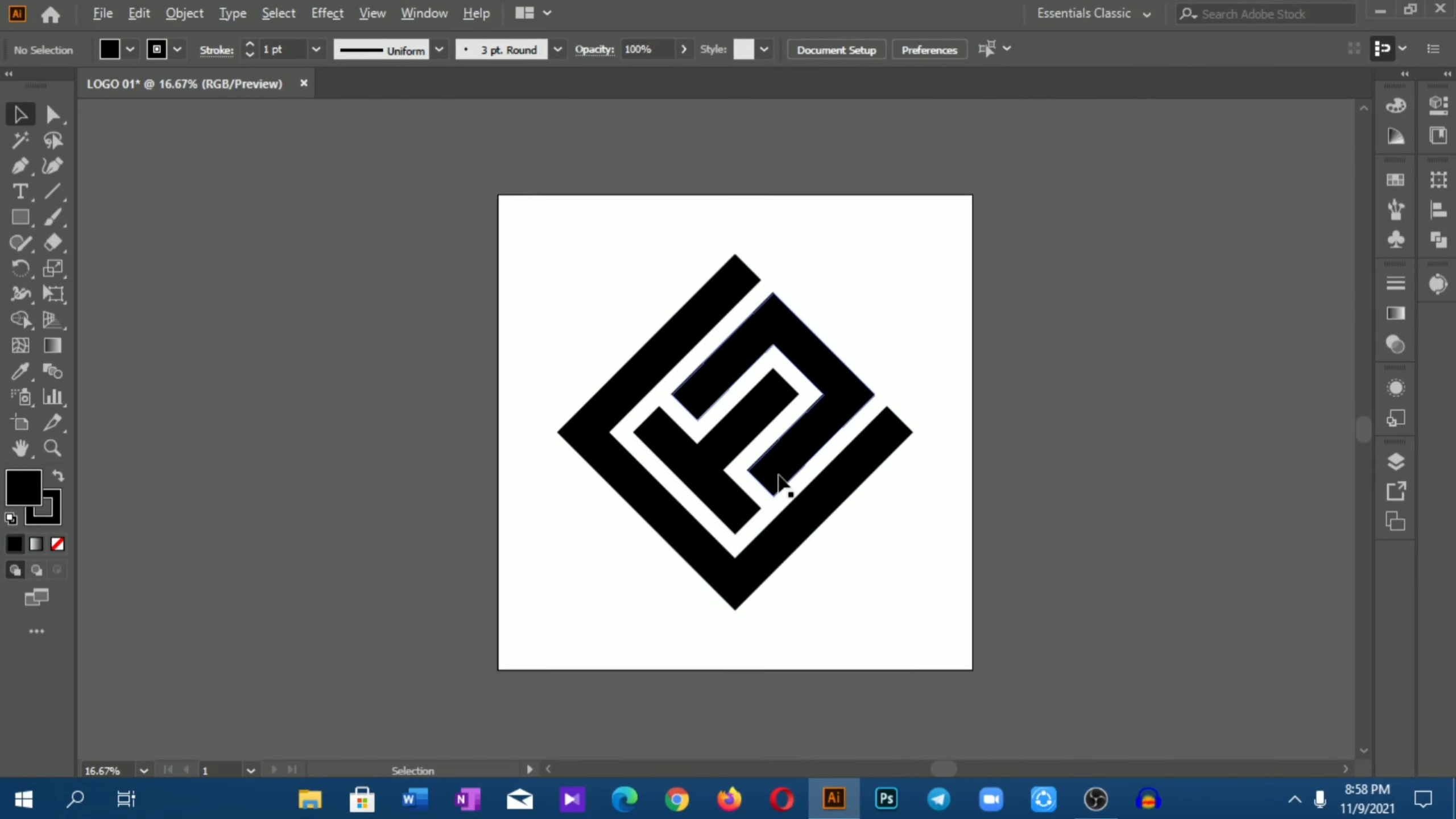
scroll(782, 401, up, 1)
scroll(783, 401, down, 1)
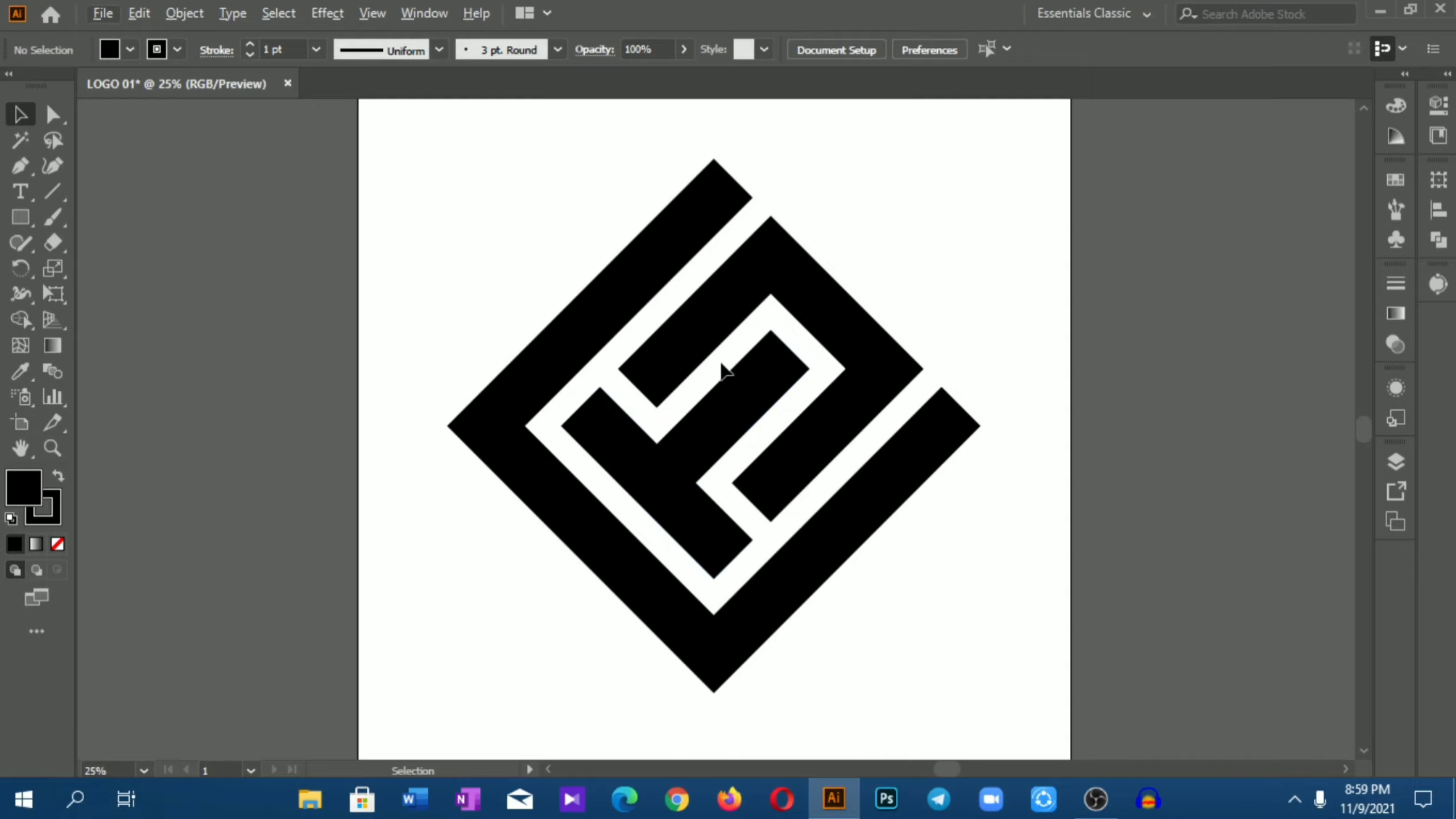
scroll(722, 367, down, 1)
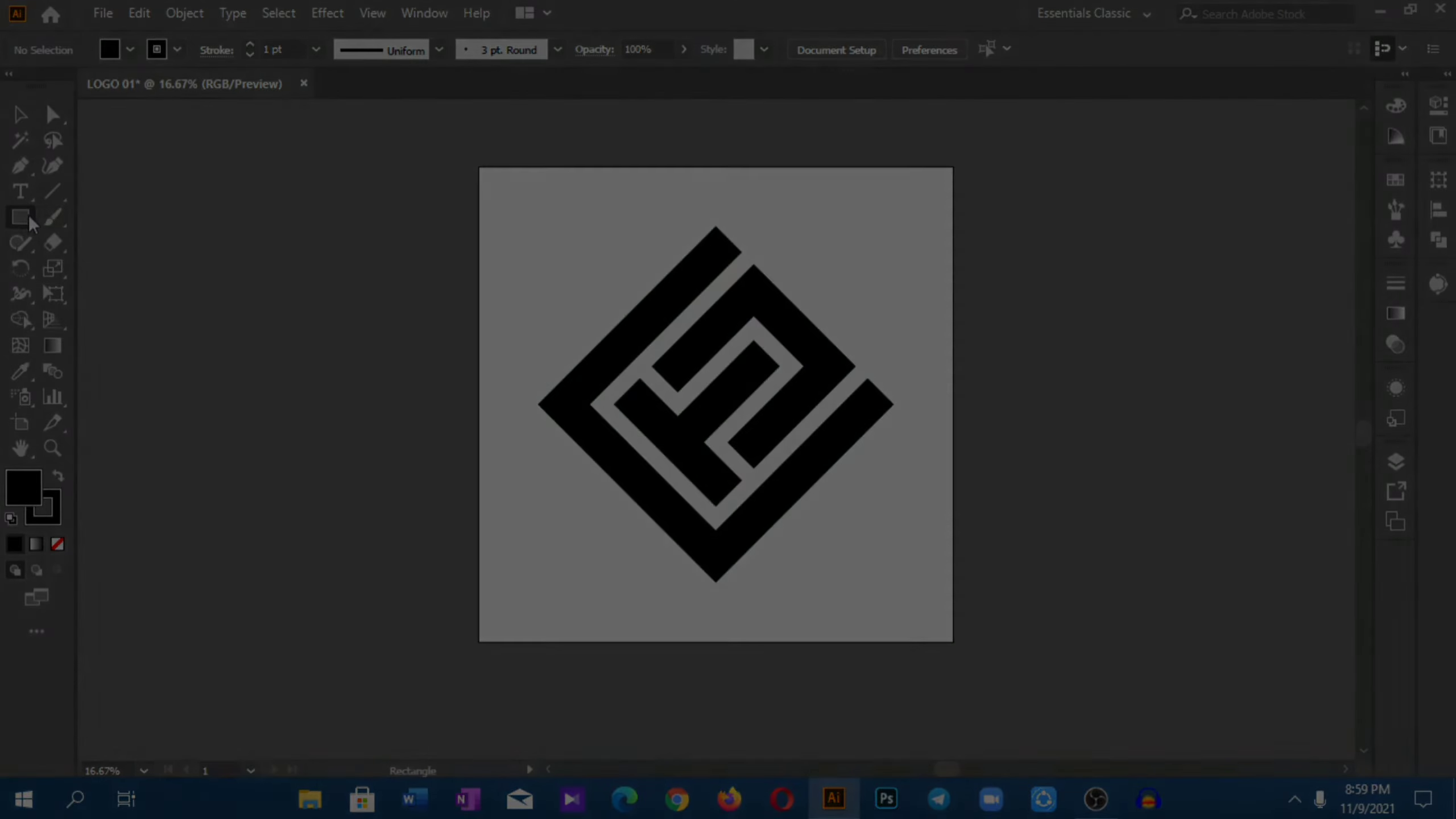